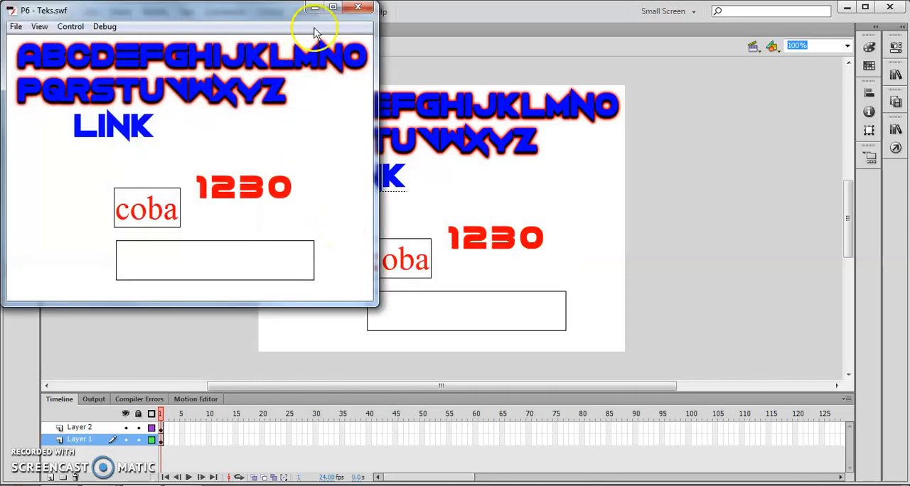
Check whether the alphabet text, the 1230 digits and the word coba can be selected in the maximized movie preview, and close it
click(333, 9)
drag(307, 144, 530, 184)
click(531, 185)
drag(402, 142, 478, 153)
right_click(478, 152)
click(491, 172)
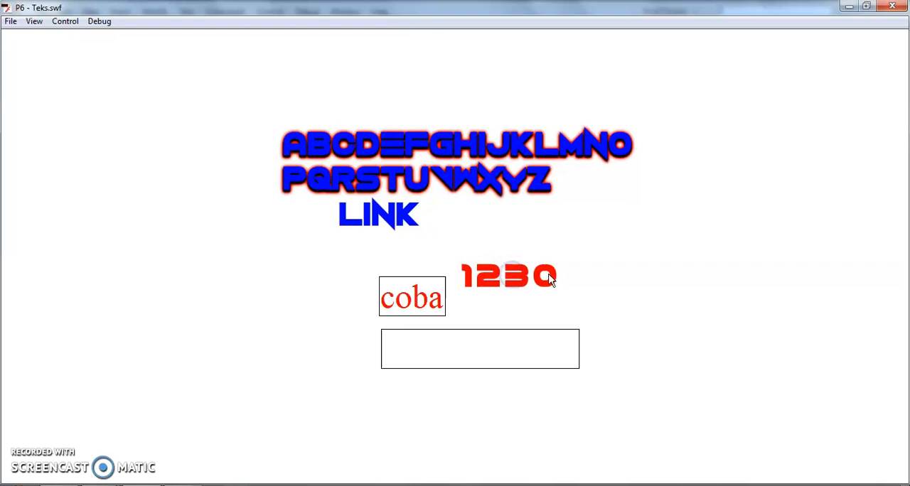
drag(393, 301, 431, 302)
click(891, 9)
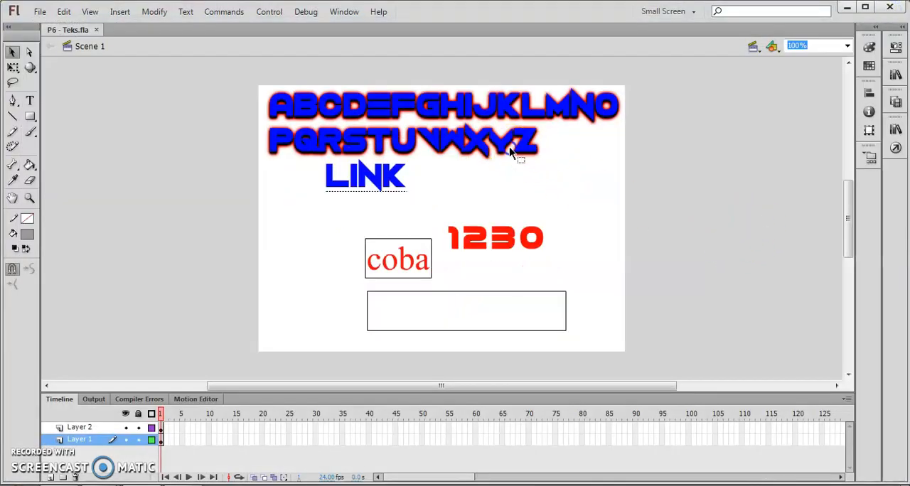
Examine the Selectable option in the properties of the alphabet text and the coba text field
click(440, 141)
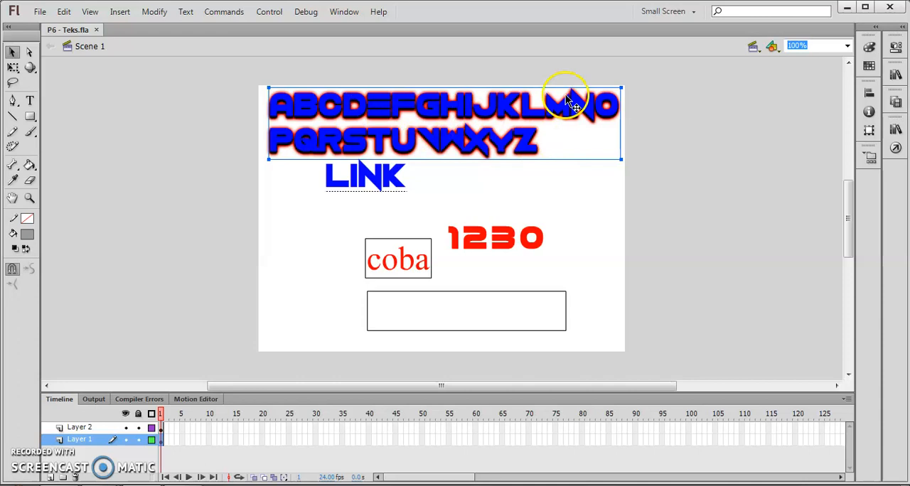
click(894, 50)
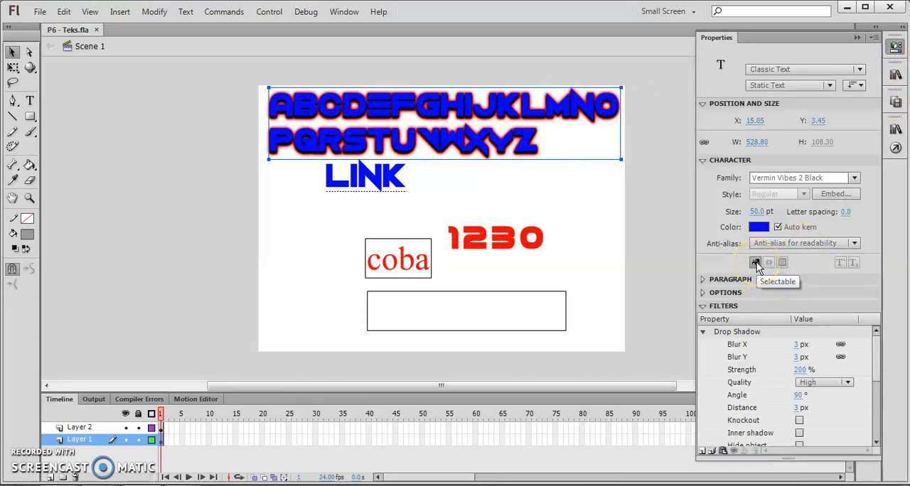
click(390, 260)
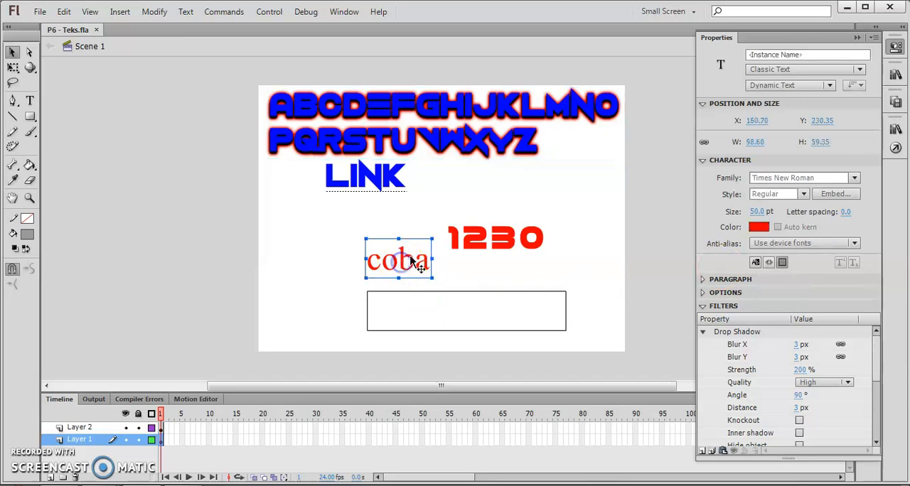
click(714, 284)
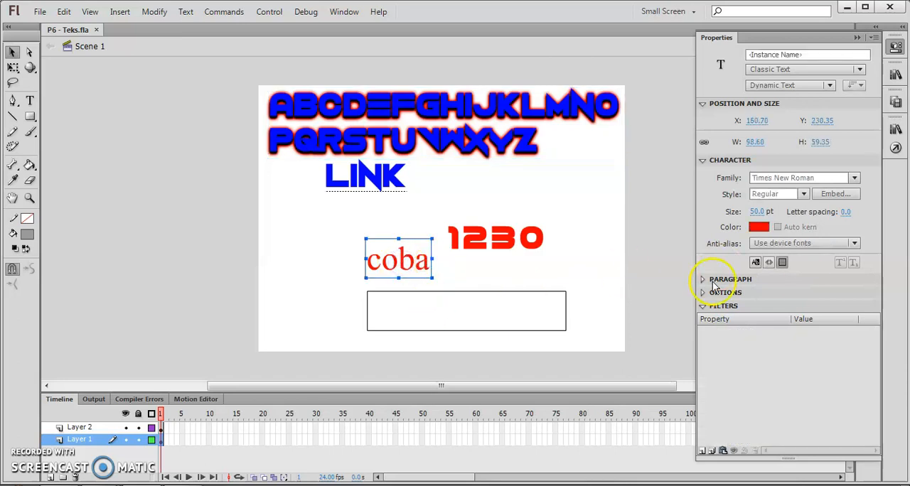
click(757, 264)
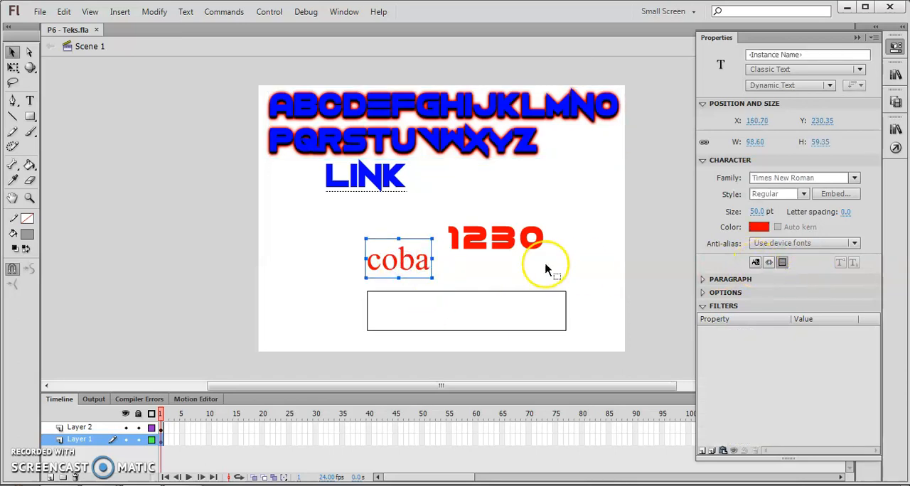
Compare the properties of the red 1230 digits with those of the LINK text, and collapse the properties
click(504, 241)
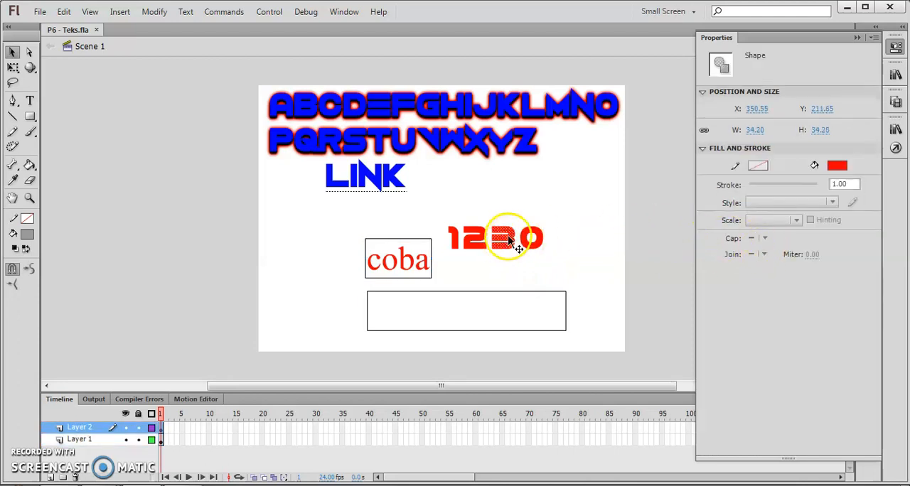
click(576, 224)
click(403, 176)
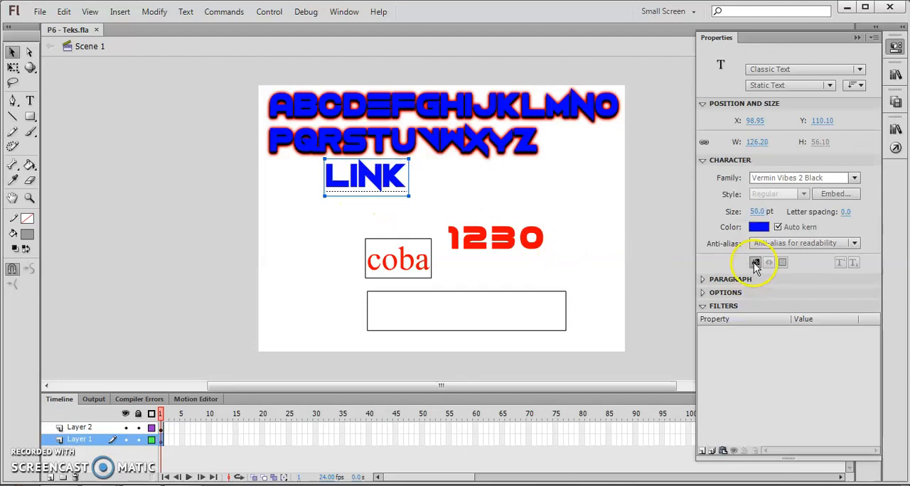
click(525, 188)
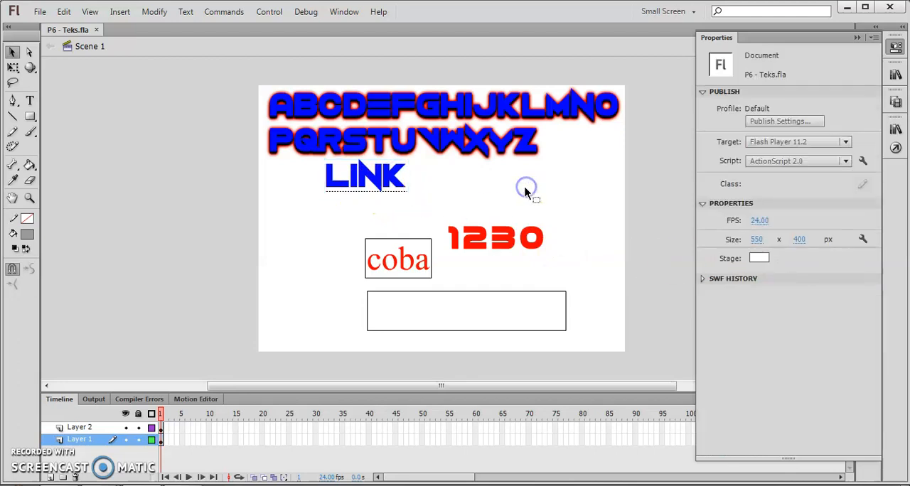
click(857, 37)
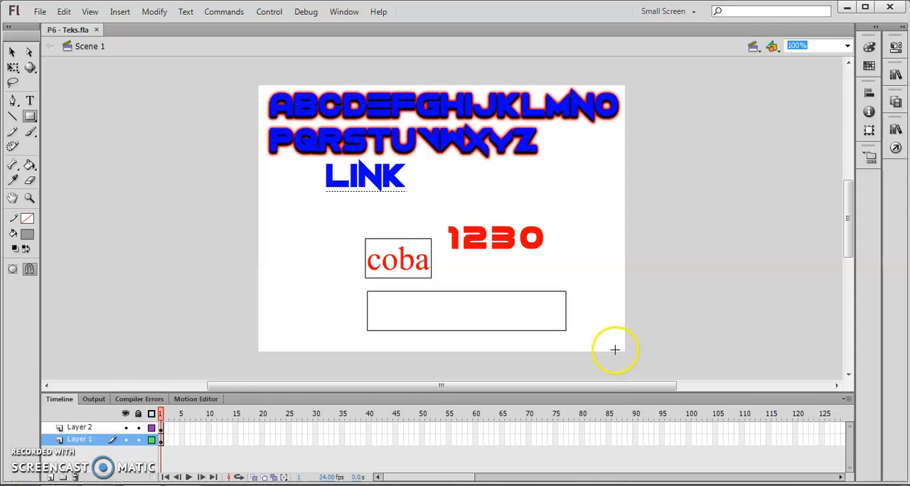
Draw a grey rectangle without an outline on Layer 1, covering the whole stage behind the text
click(29, 118)
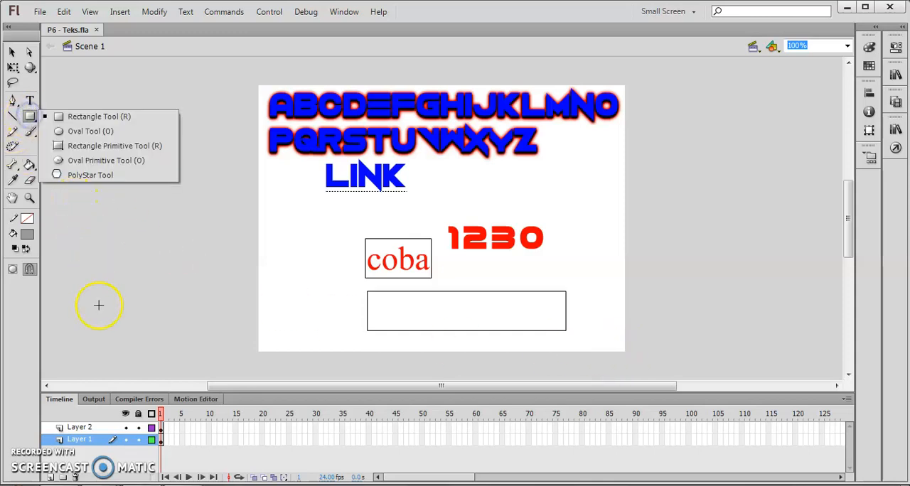
click(160, 442)
click(162, 442)
drag(258, 84, 627, 350)
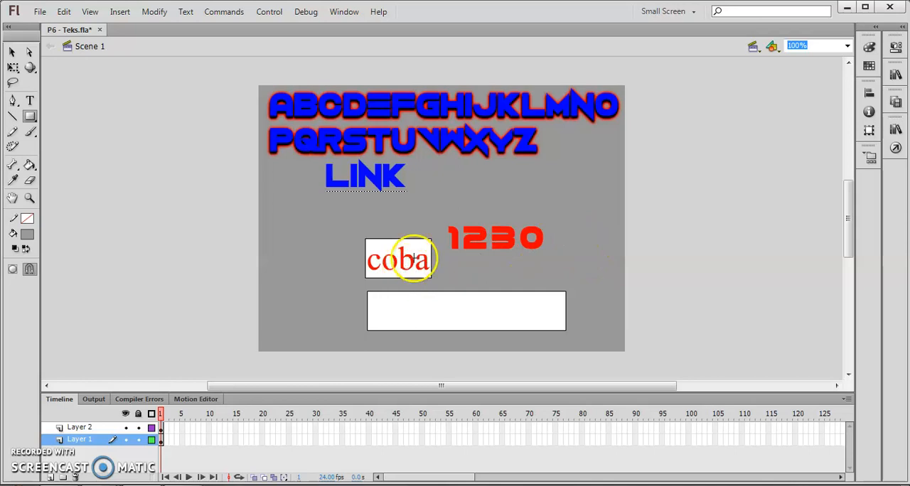
Examine the text type of the coba field and of the alphabet text against the grey background
click(11, 52)
click(403, 268)
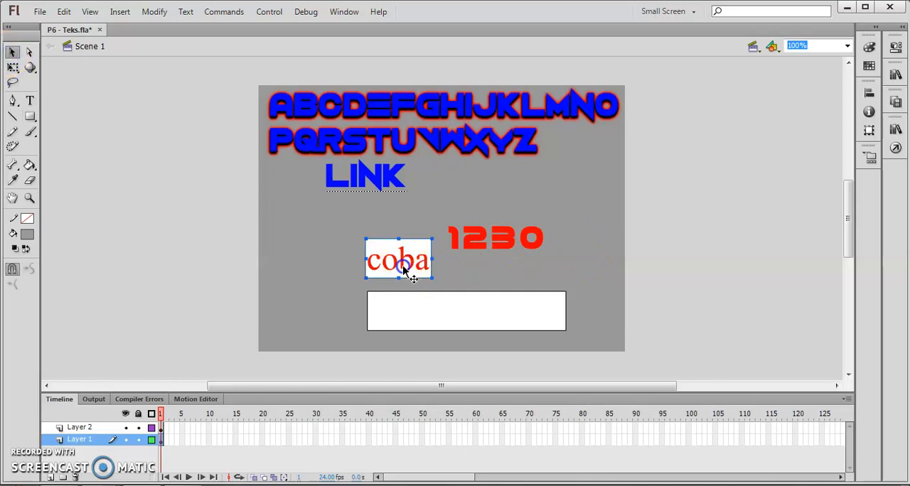
click(896, 47)
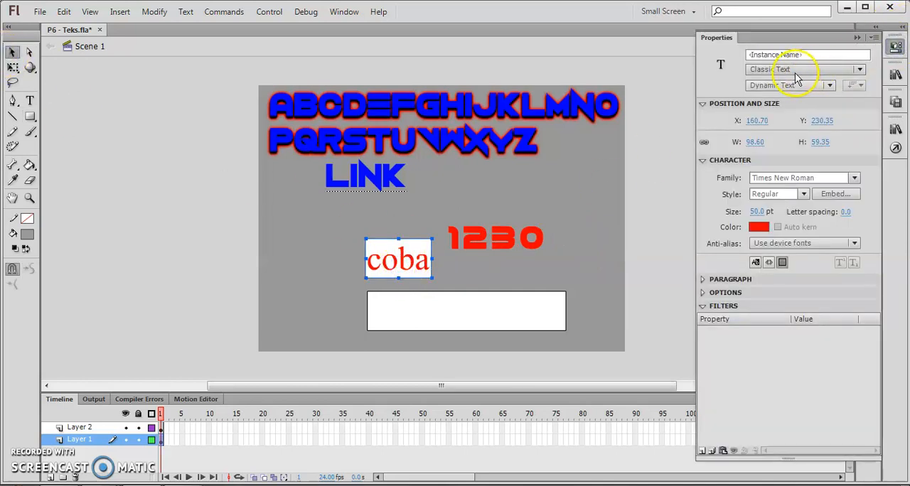
click(789, 86)
click(790, 87)
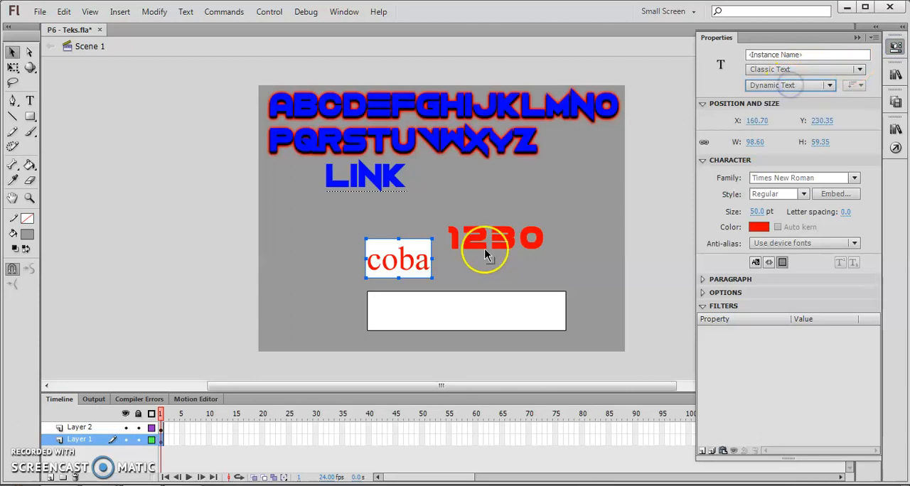
click(510, 199)
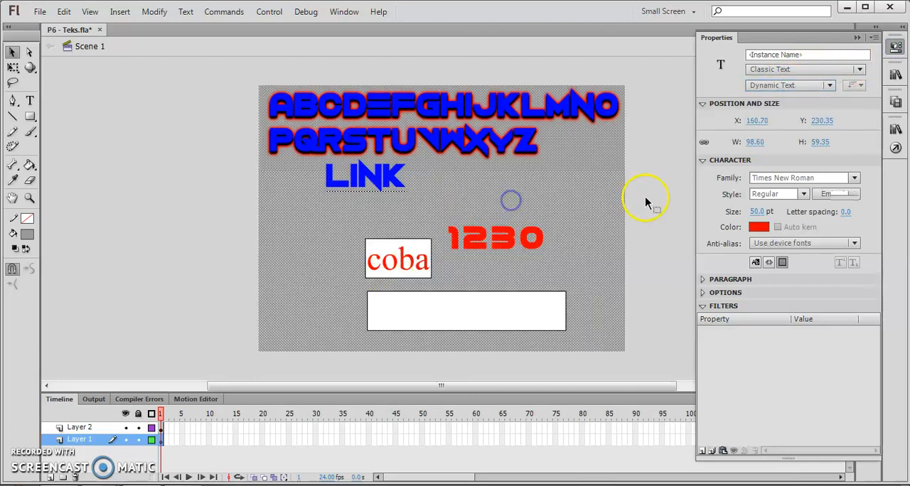
click(540, 114)
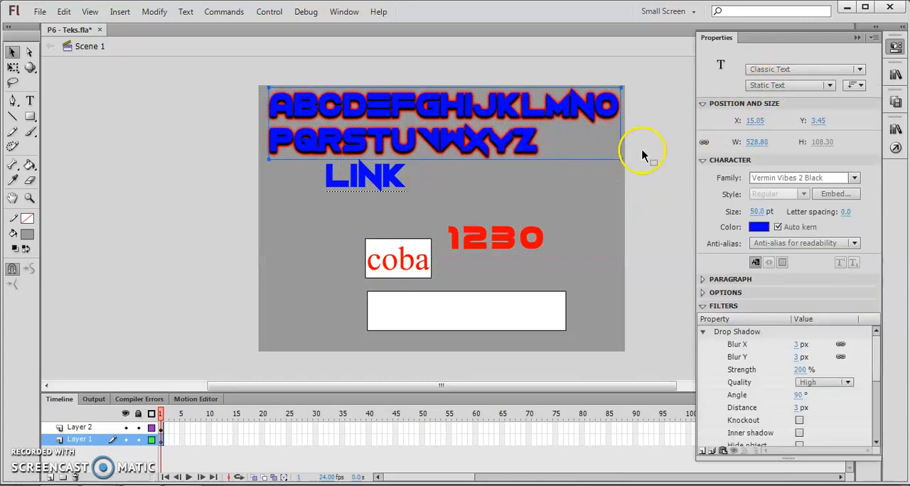
Test the movie, view the grey background in the maximized preview, and close the preview
click(647, 150)
key(ctrl+Return)
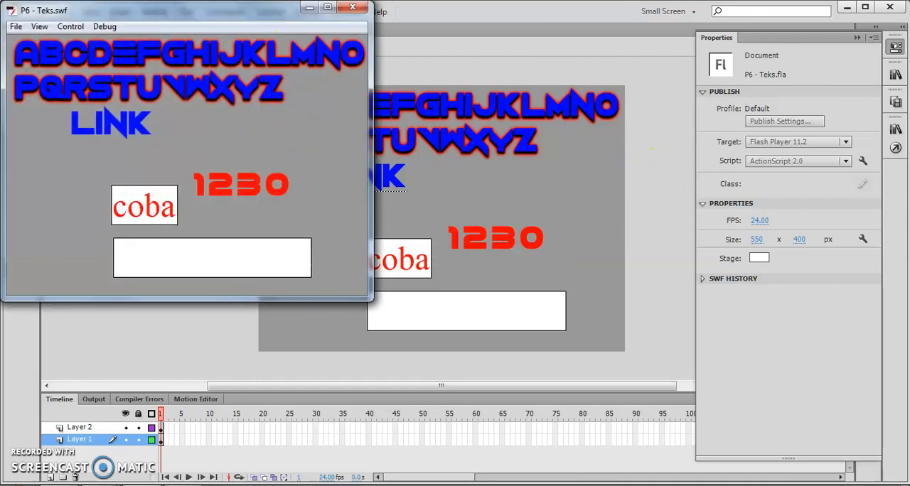
click(327, 7)
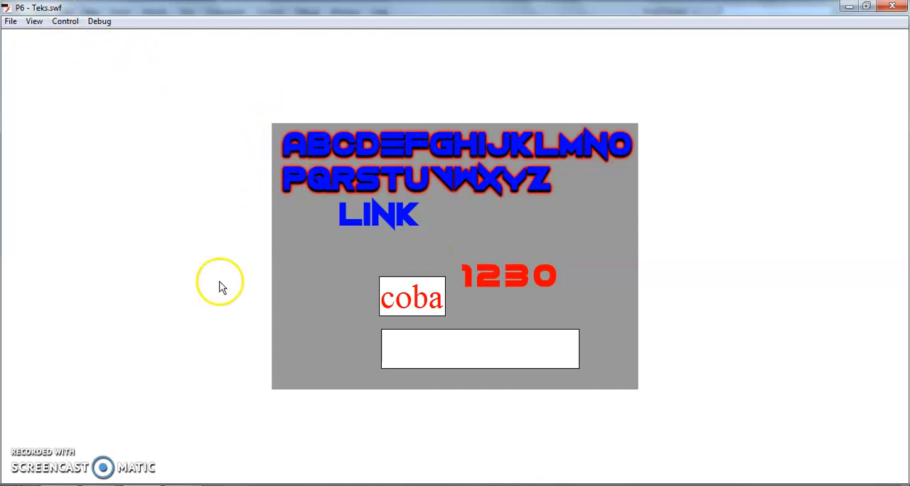
click(656, 343)
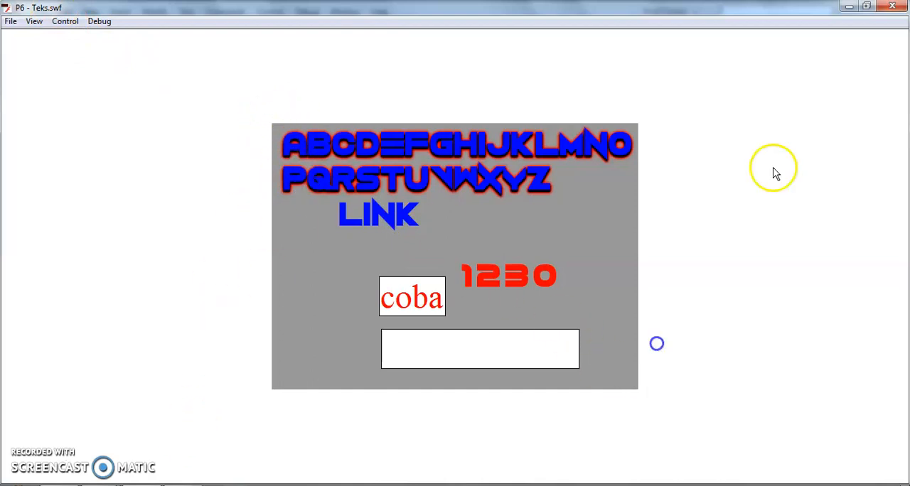
click(892, 6)
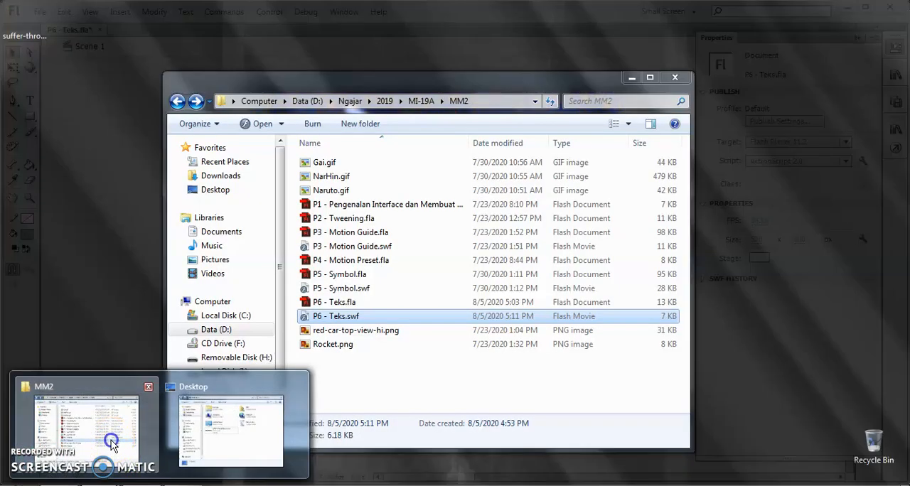
Play P6 - Teks.swf from the MM2 folder in Flash Player at full window size, and return to the document
click(118, 453)
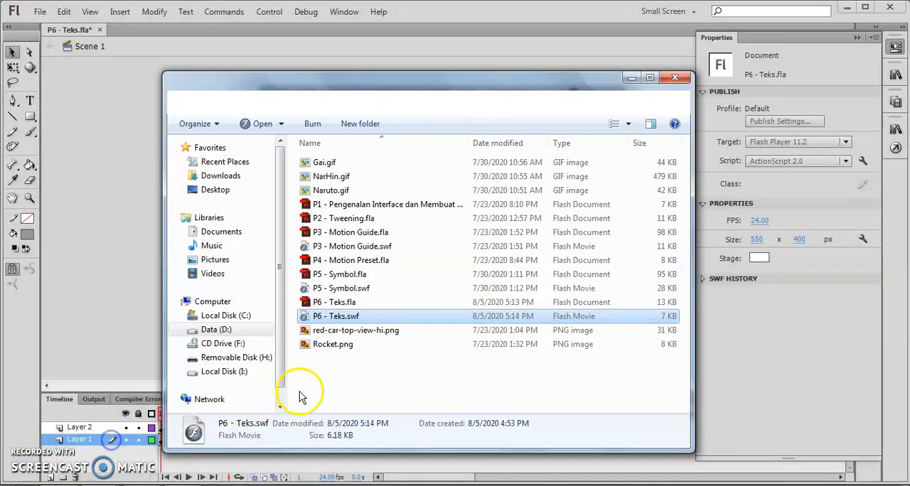
double_click(335, 316)
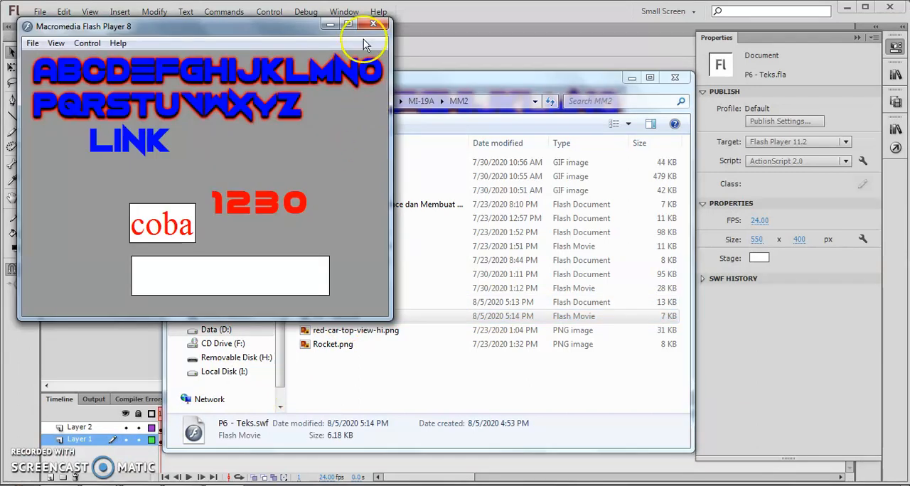
click(344, 19)
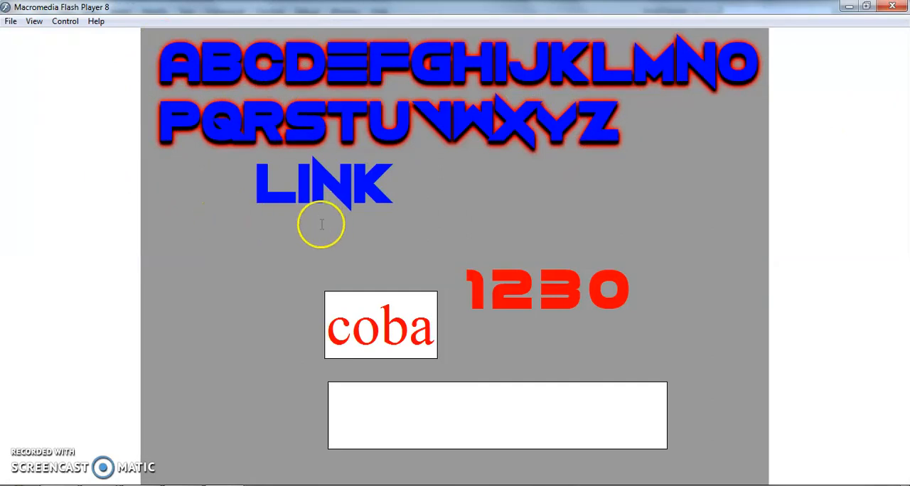
click(869, 8)
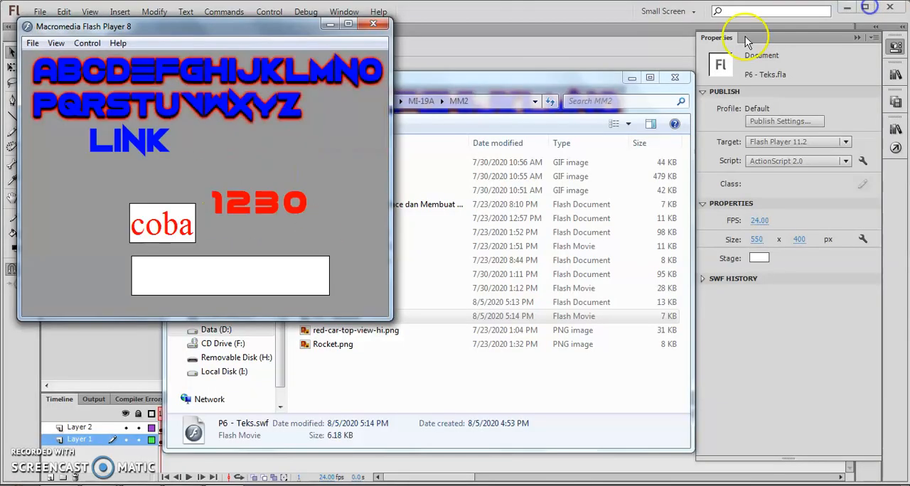
click(371, 21)
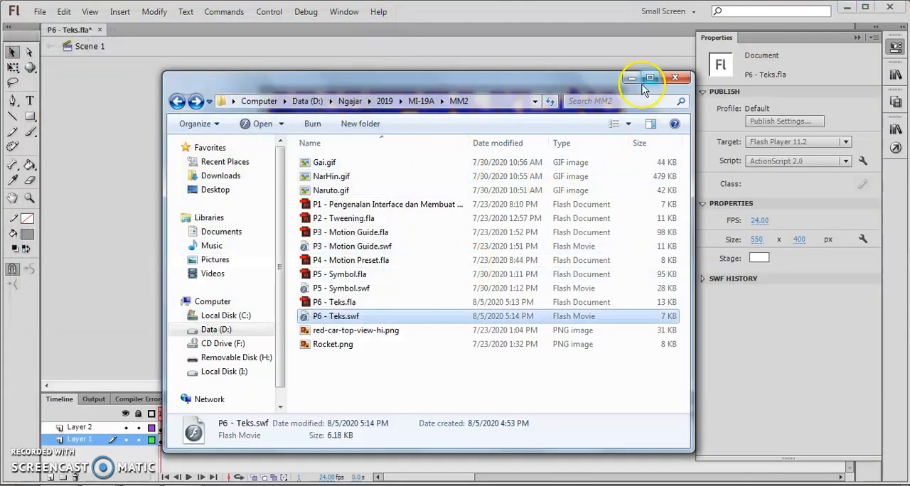
click(635, 80)
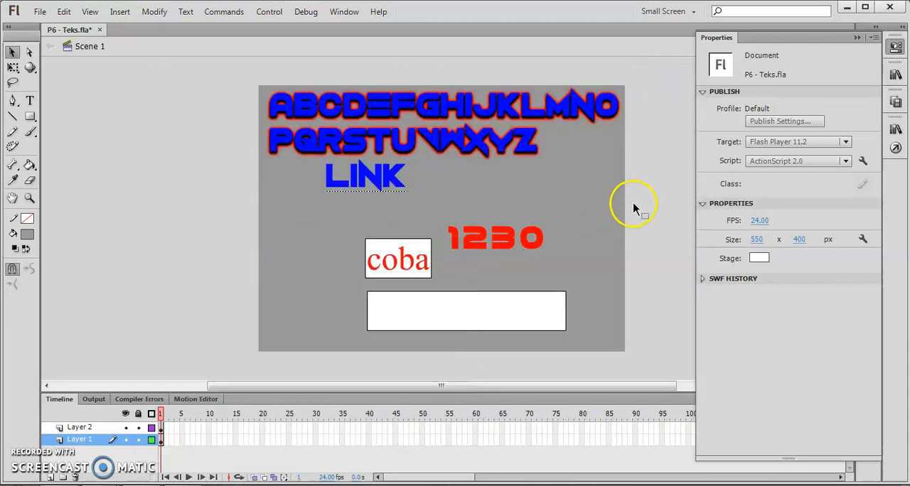
Switch to the 1001 Fonts page in the browser and try to save the Suffer Through sample image of MULTIMEDIA2 as a PNG
click(860, 38)
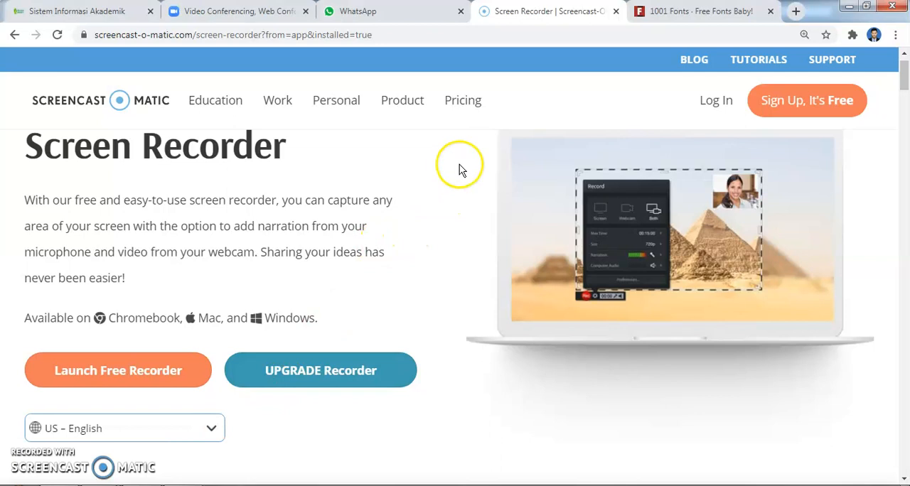
click(669, 16)
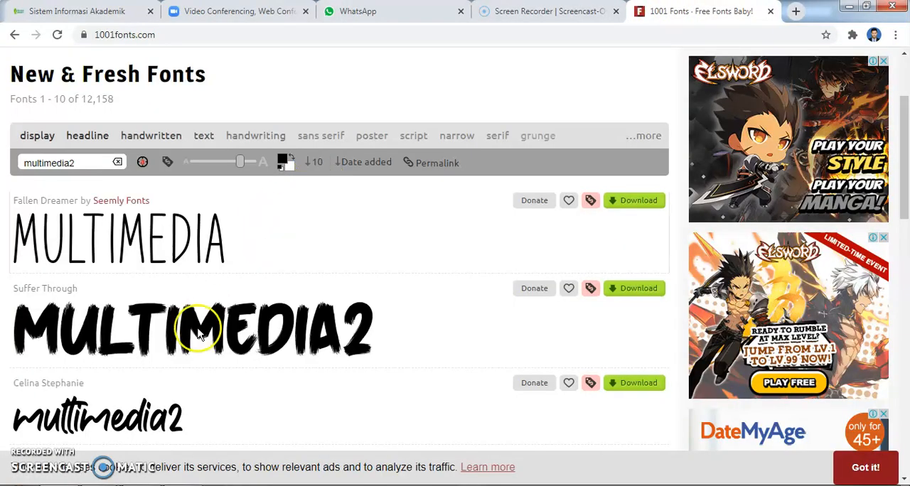
right_click(208, 333)
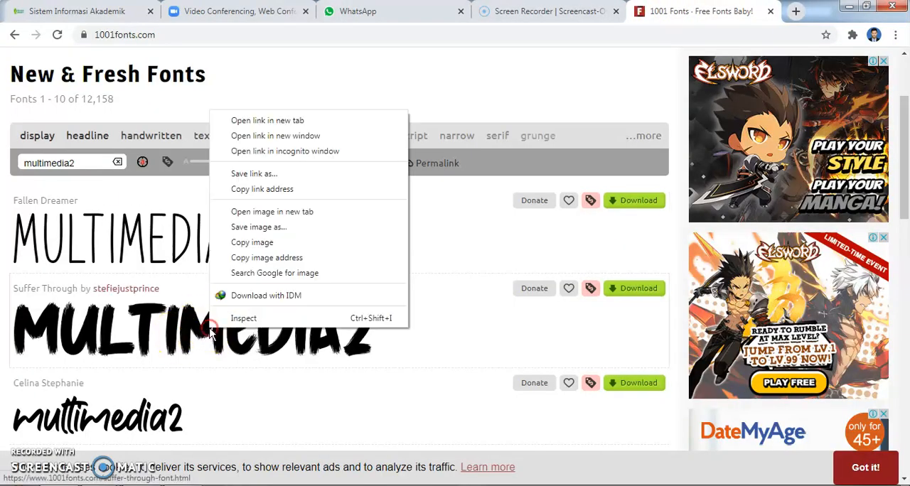
click(260, 242)
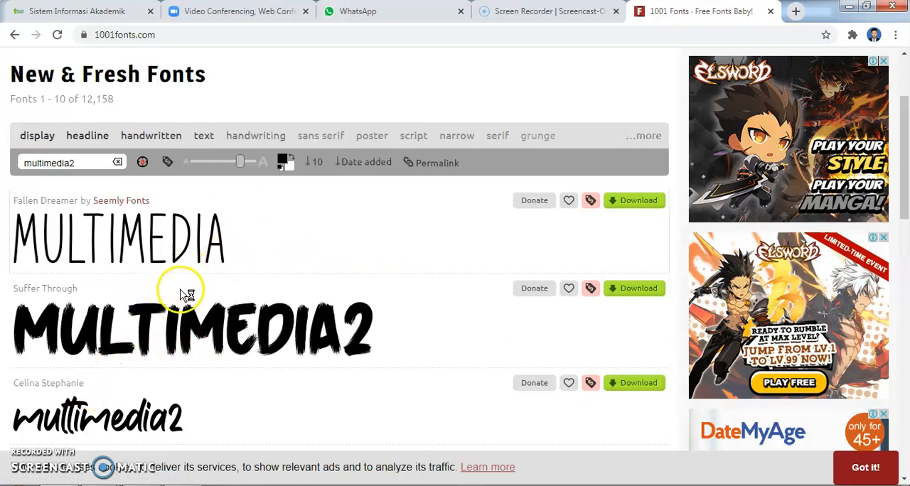
click(300, 263)
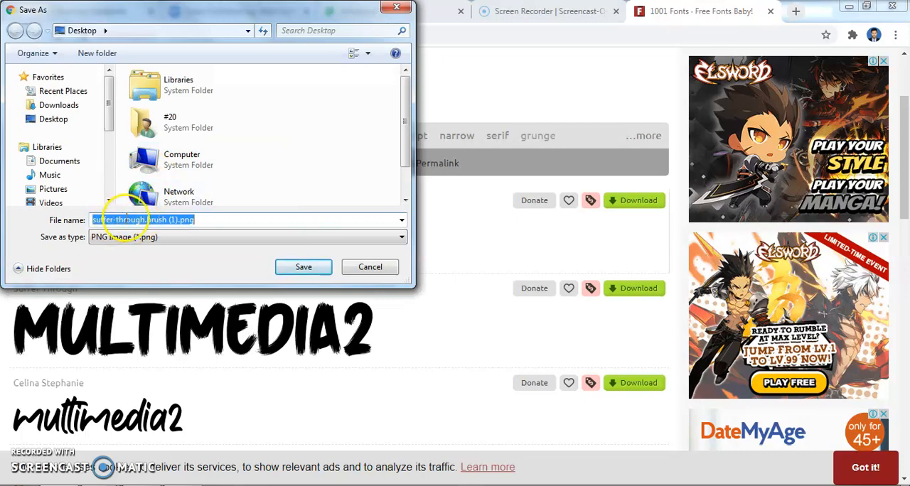
click(397, 9)
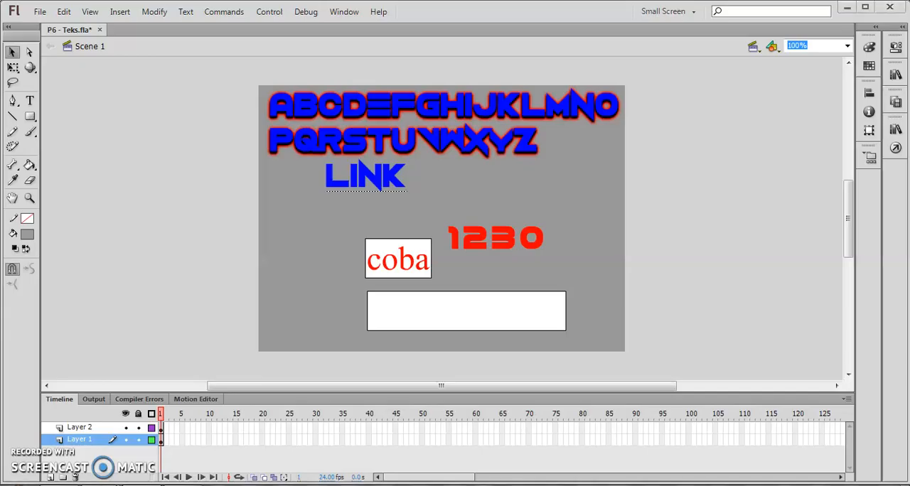
Place suffer-through.brush.png from the Desktop on the stage, move it over the empty white text field, and check its bitmap properties
click(213, 437)
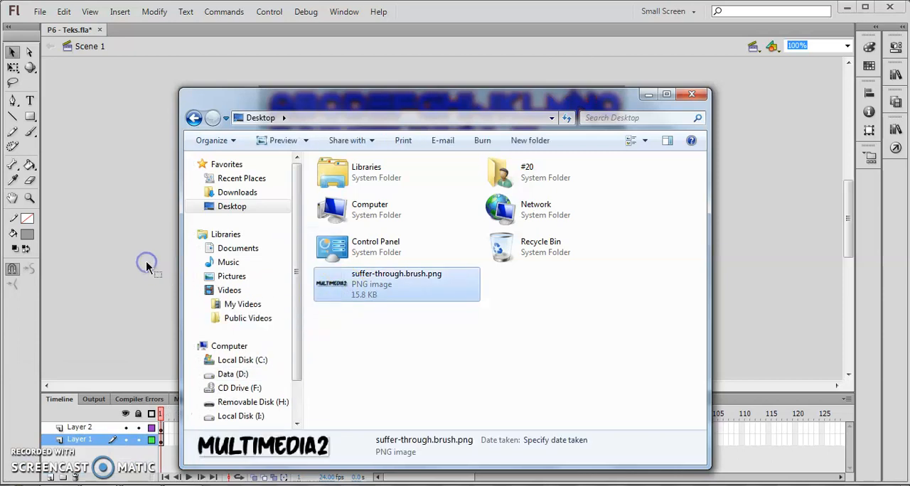
click(648, 95)
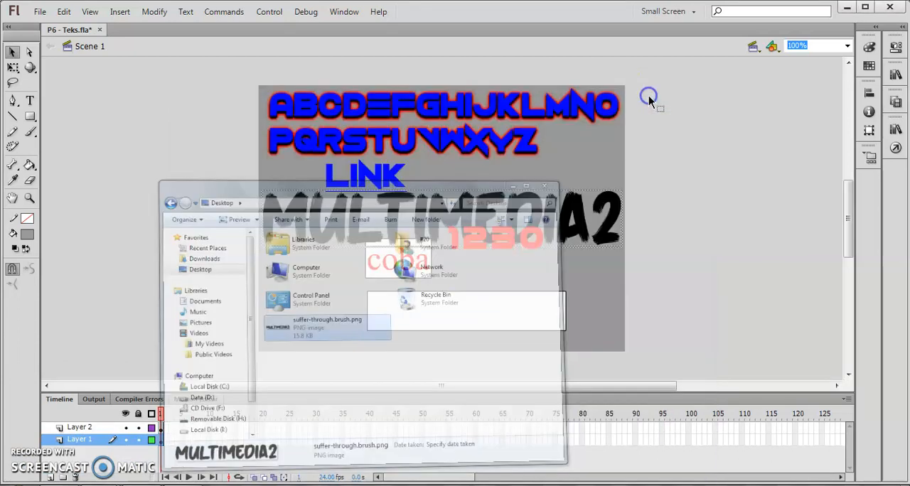
drag(462, 219, 464, 322)
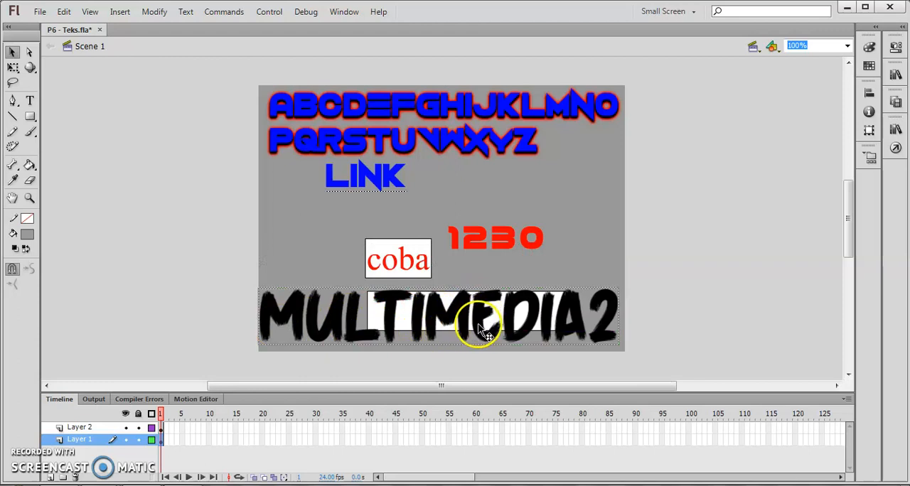
click(896, 48)
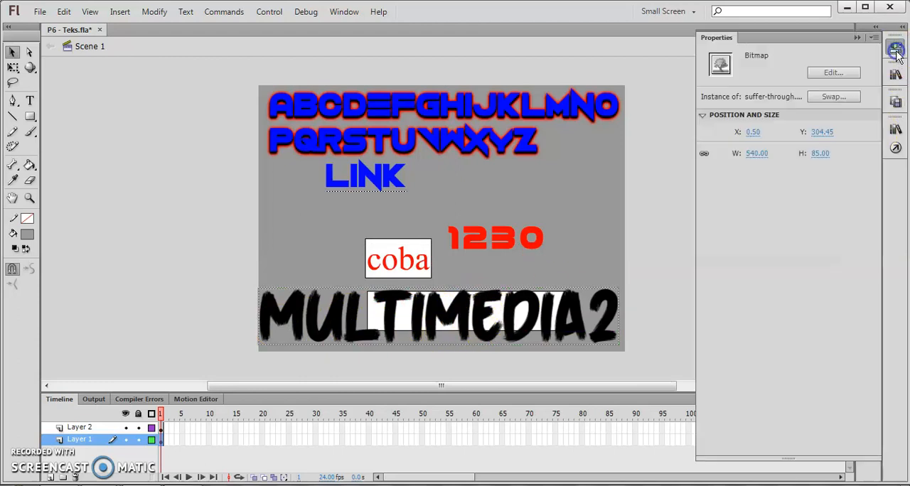
click(895, 48)
Try breaking the MULTIMEDIA2 bitmap apart and moving the resulting shape up the stage, and undo these changes
right_click(474, 317)
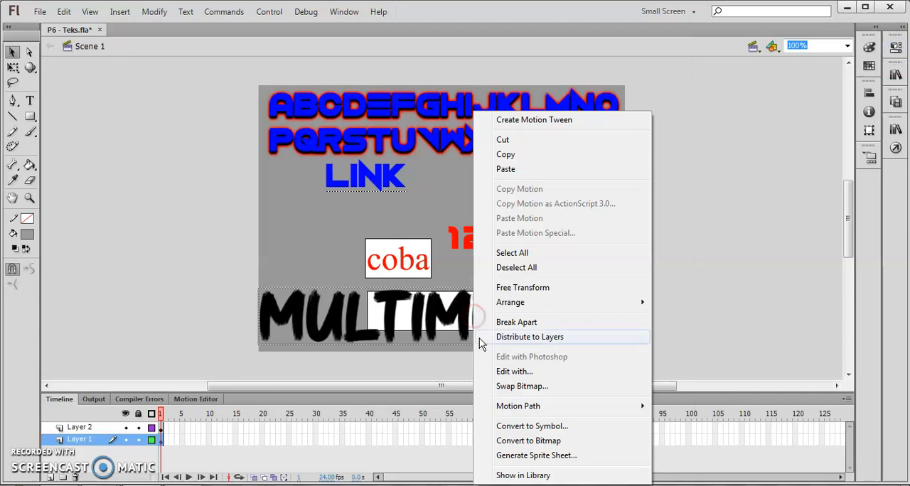
click(517, 322)
click(558, 328)
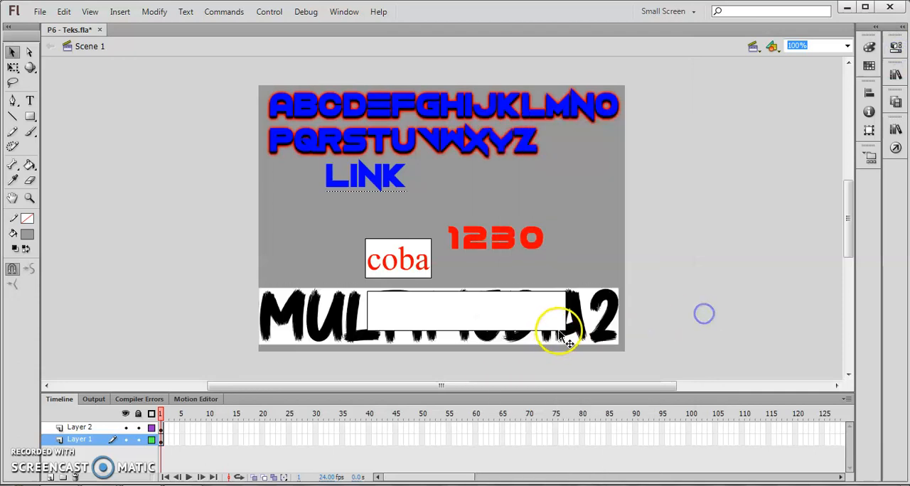
drag(596, 339, 587, 232)
click(611, 258)
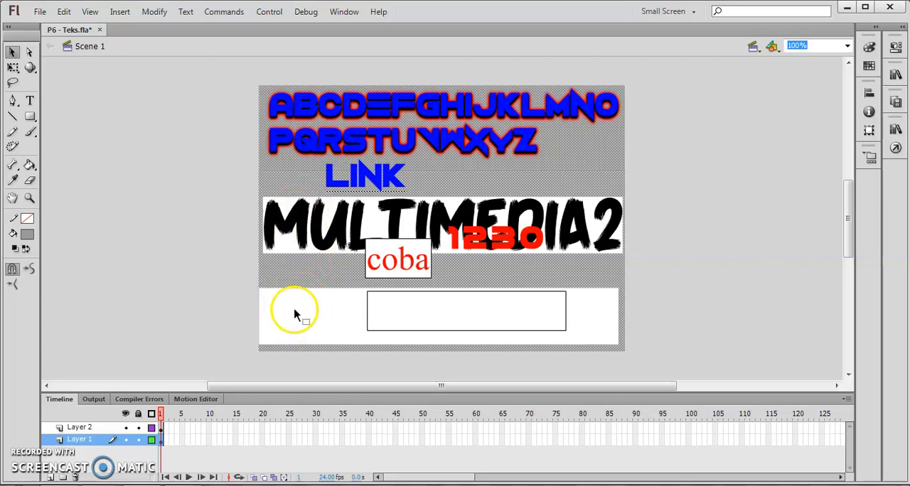
key(ctrl+z)
key(ctrl+z)
key(ctrl+z)
key(ctrl+z)
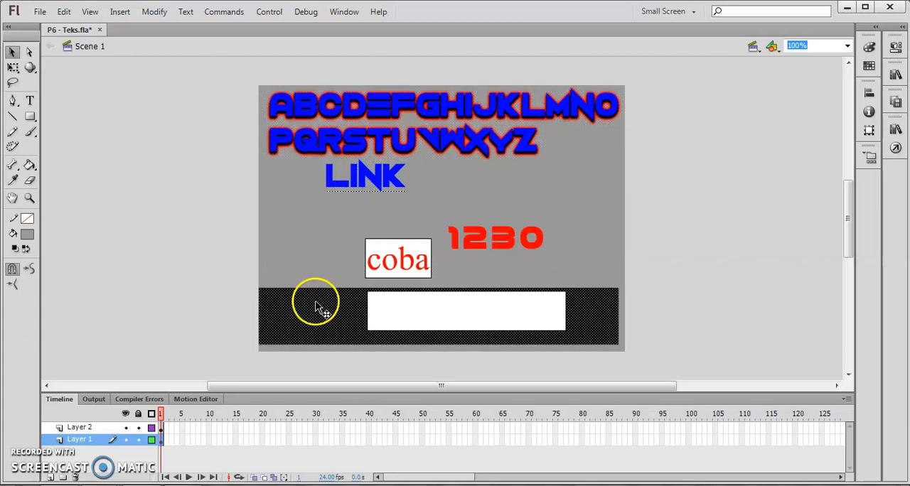
key(ctrl+z)
Move the MULTIMEDIA2 bitmap up and shrink it with Free Transform so it sits beside LINK, above the 1230 text
click(318, 311)
click(227, 298)
drag(284, 311, 285, 212)
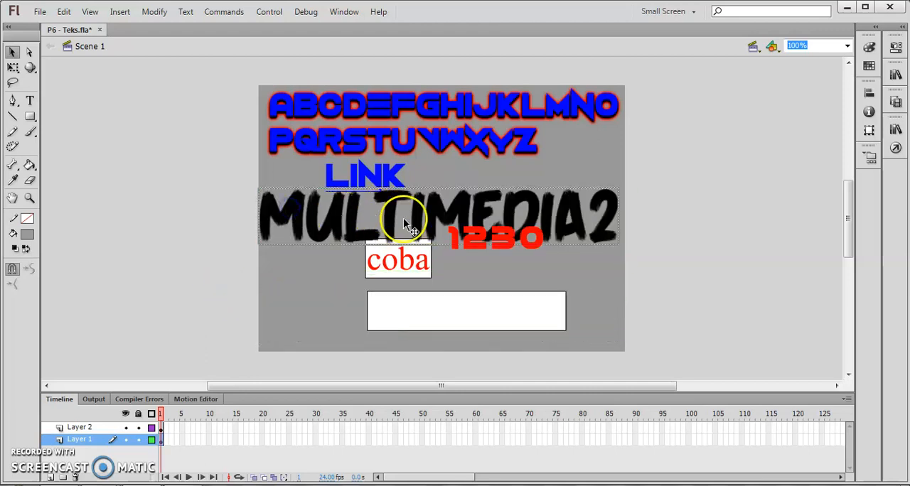
drag(444, 212, 458, 231)
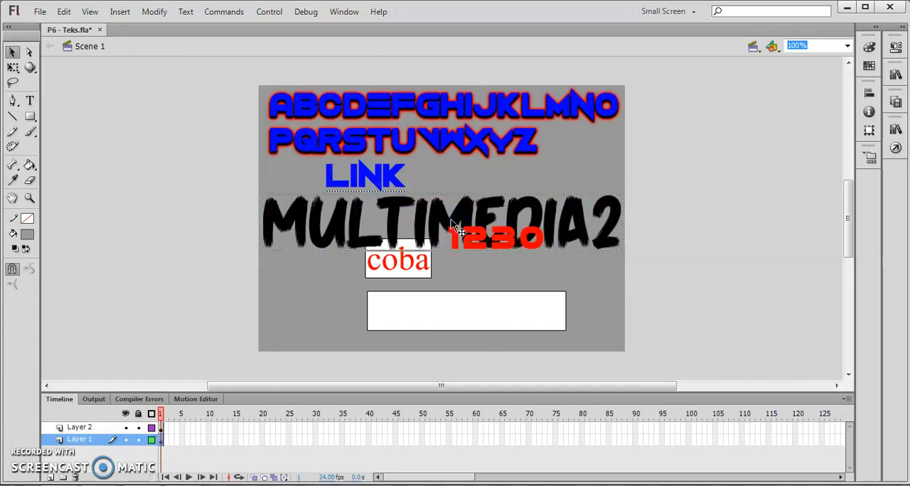
click(23, 72)
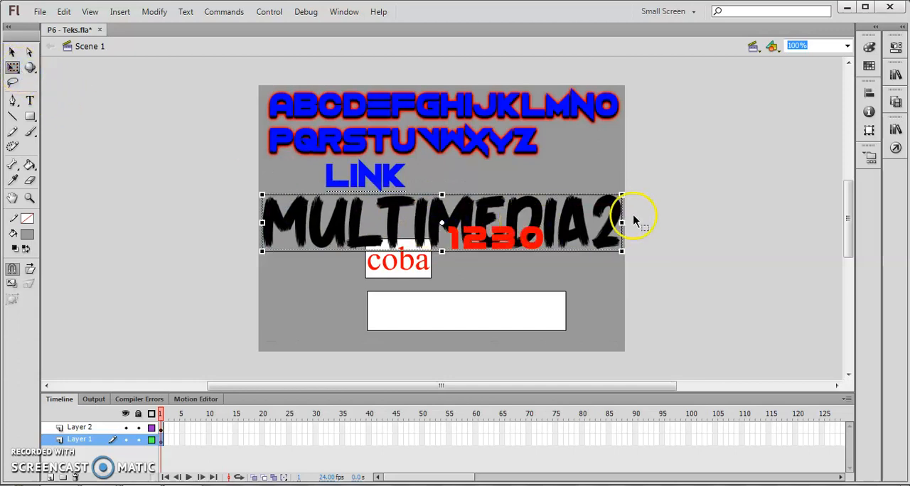
drag(621, 194, 561, 200)
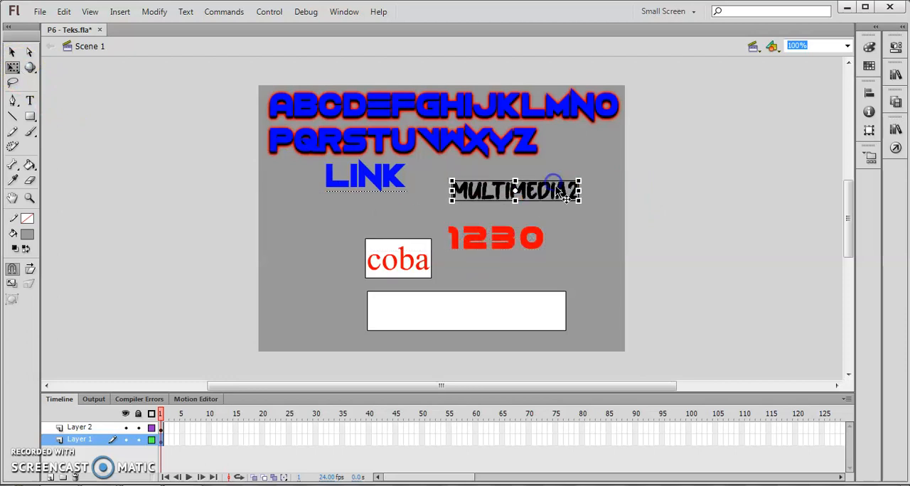
click(585, 228)
click(660, 217)
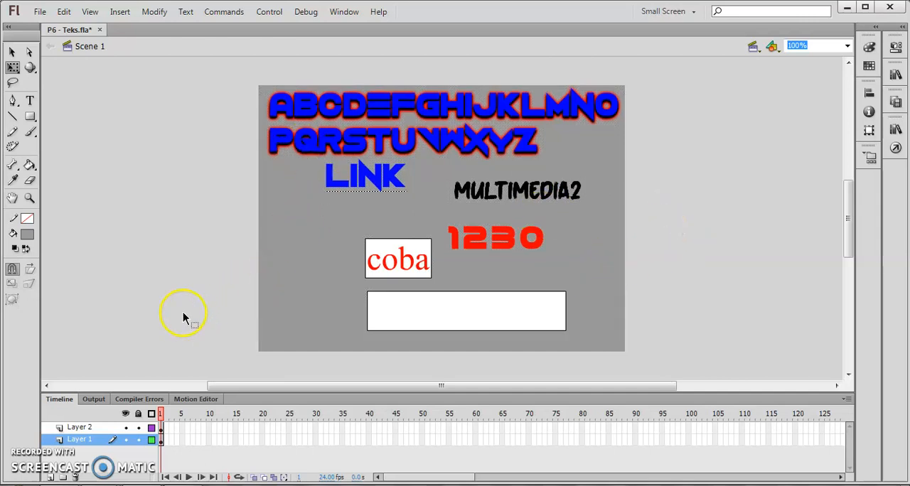
Add the script fscommand("fullscreen",true) to frame 1 of Layer 1 and check its syntax
click(895, 148)
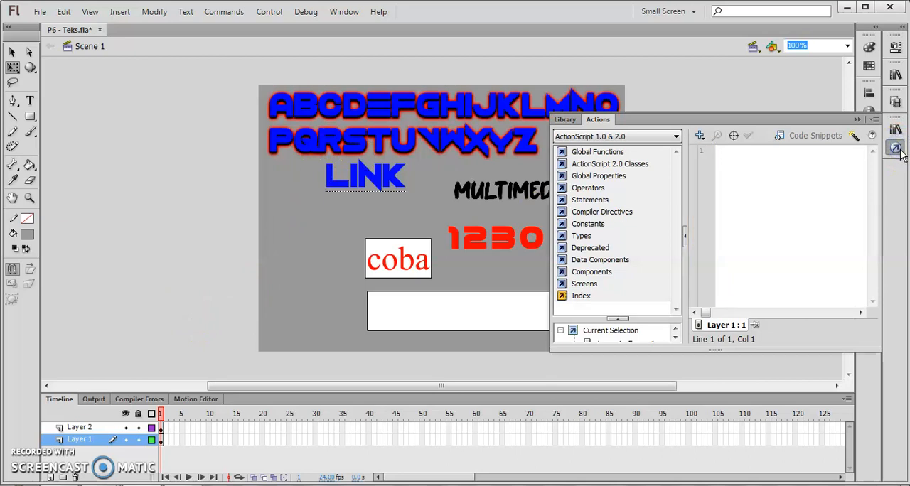
click(898, 149)
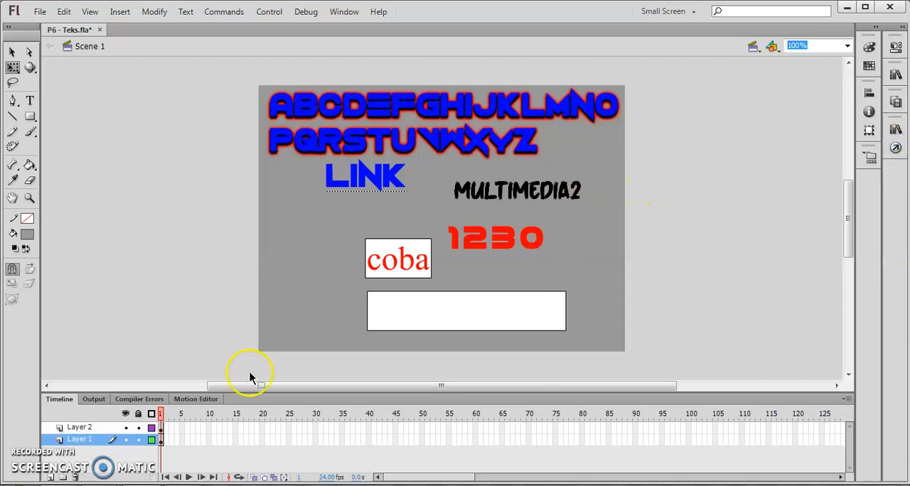
click(162, 441)
click(164, 312)
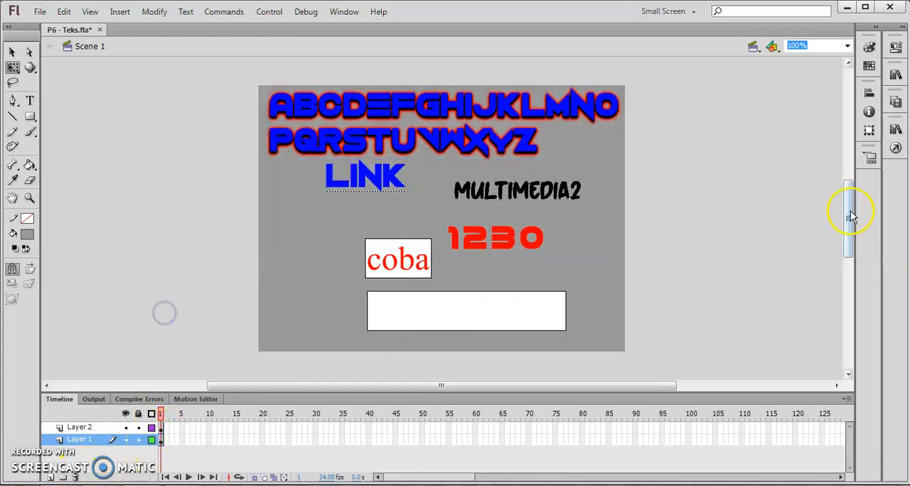
click(895, 147)
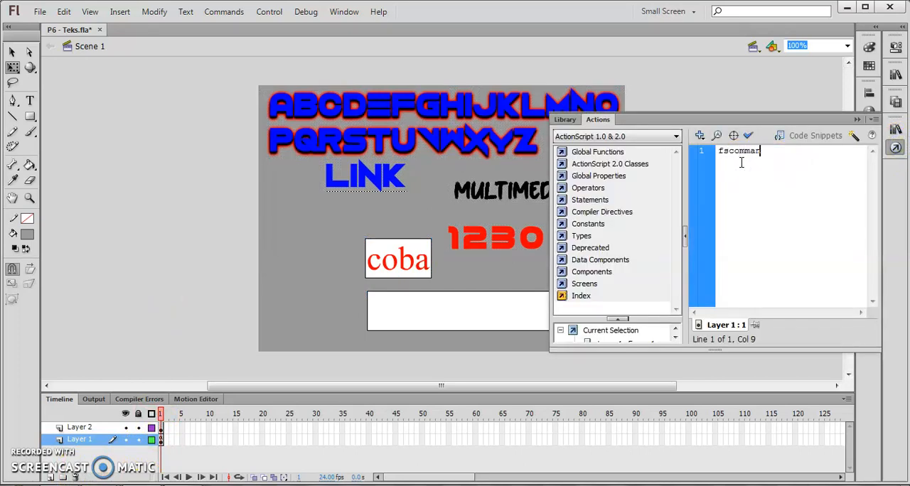
text(fscommand("fullscreen)
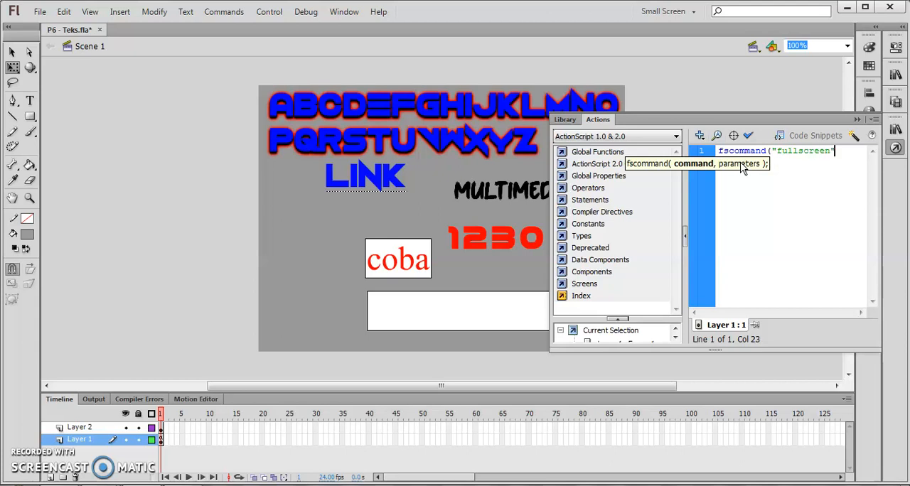
text(",true)
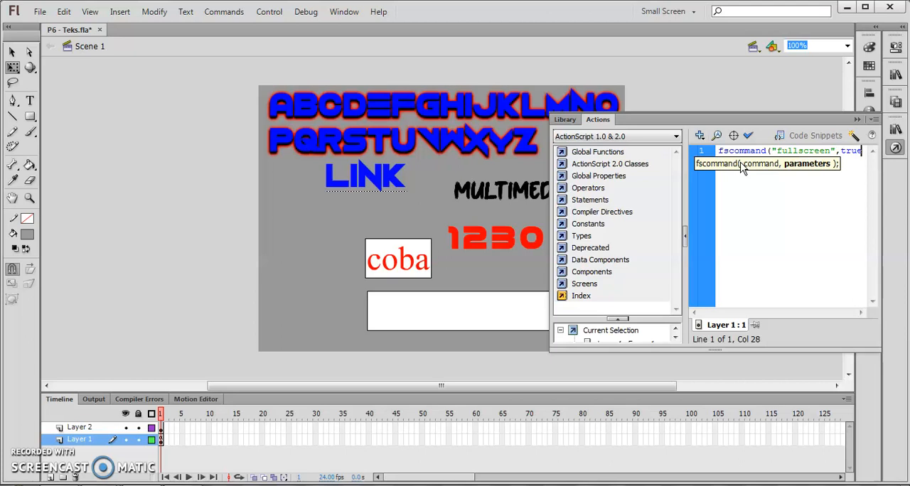
text())
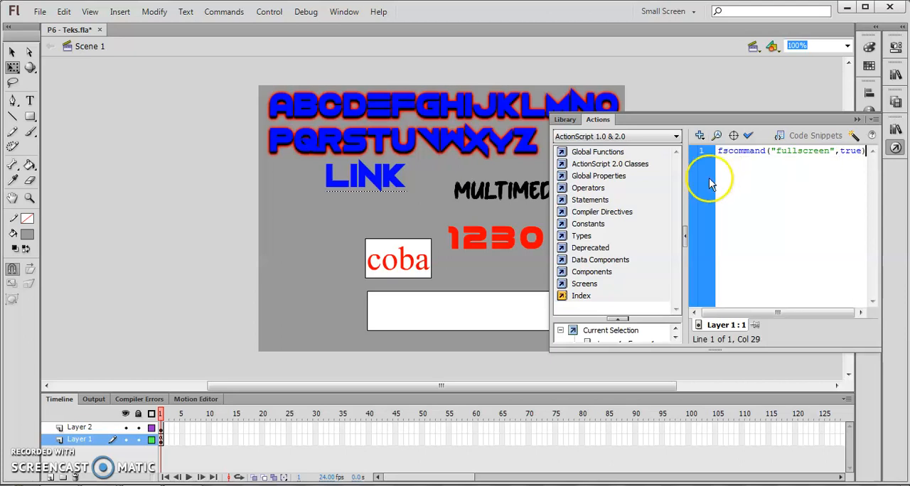
click(749, 138)
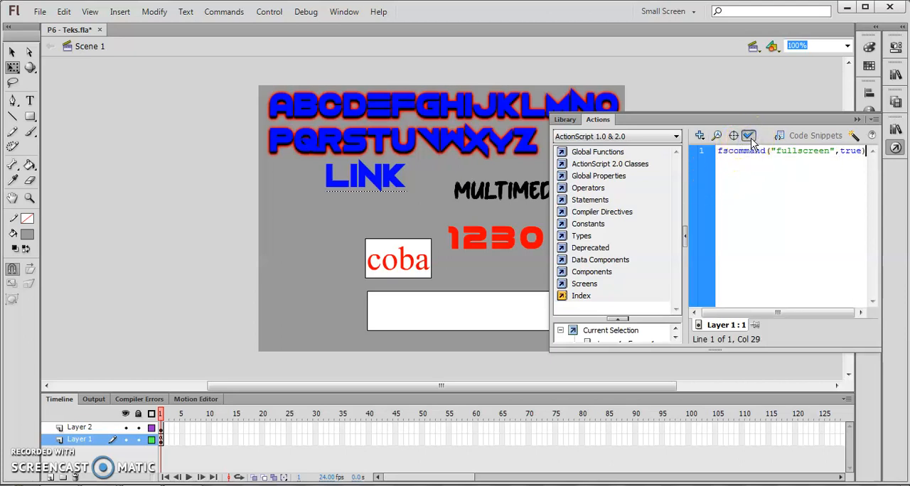
click(751, 142)
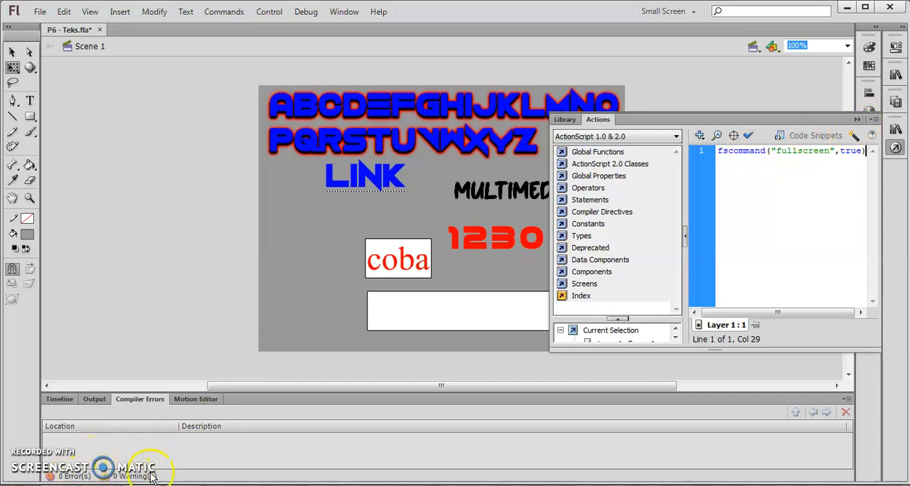
click(858, 121)
Test the movie, view it in the maximized preview, and close the preview
click(159, 485)
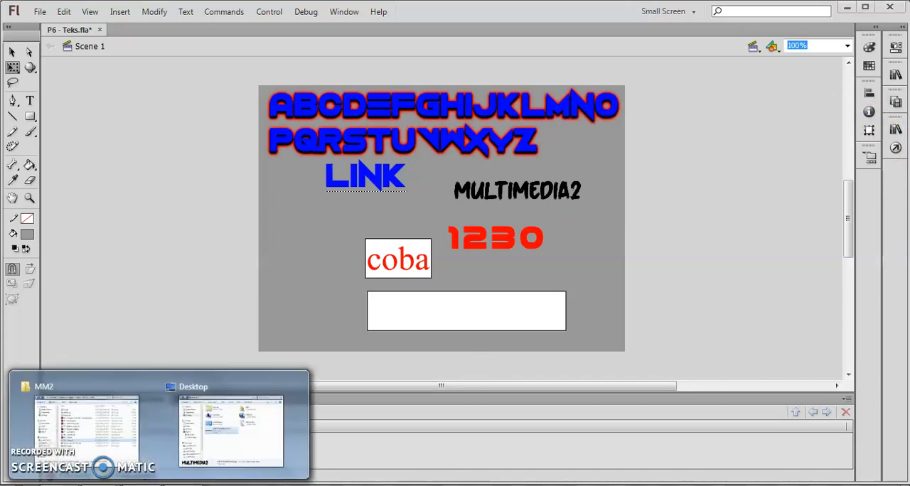
click(188, 278)
key(ctrl+Return)
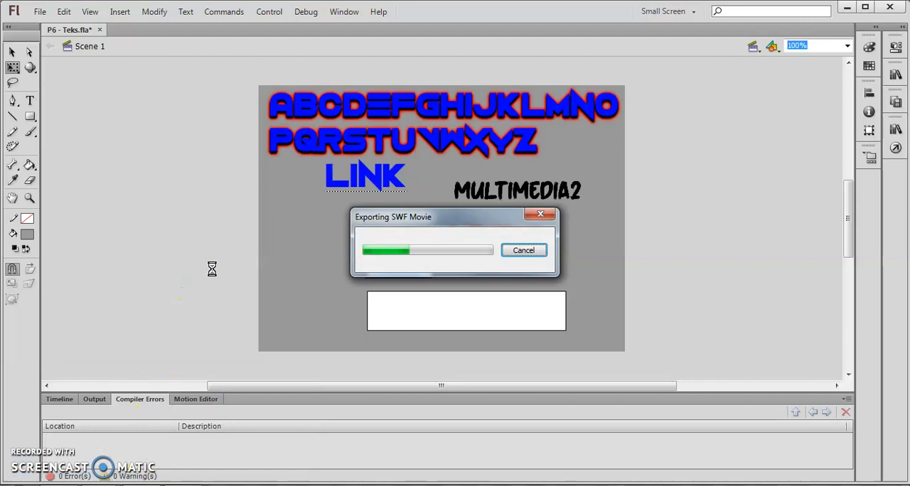
double_click(328, 8)
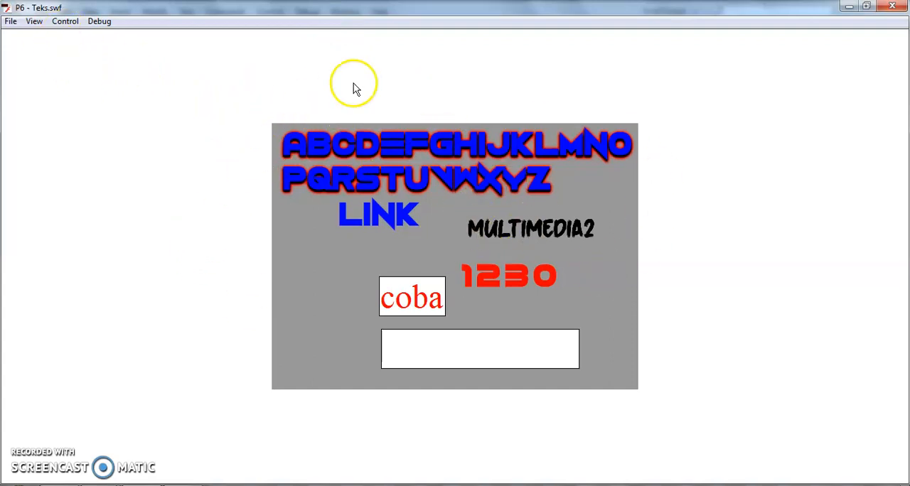
click(892, 7)
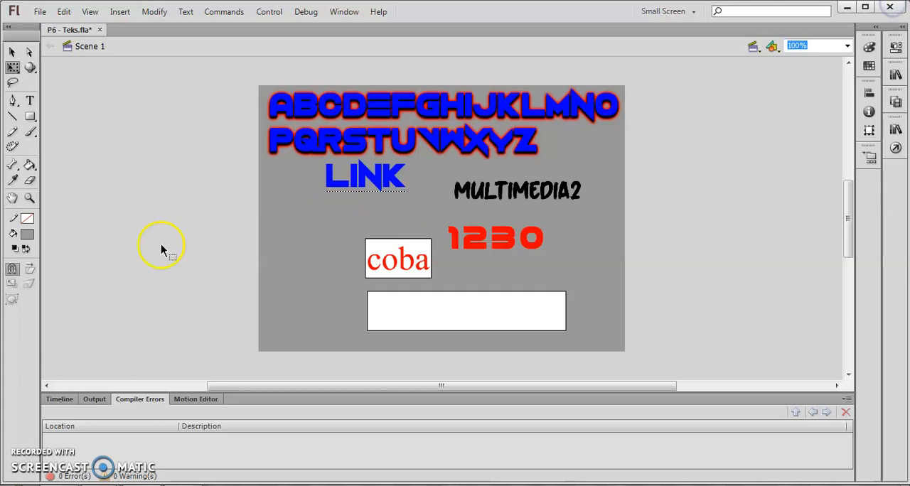
Play P6 - Teks.swf from the MM2 folder in Flash Player, try selecting its text, and exit full screen
click(114, 435)
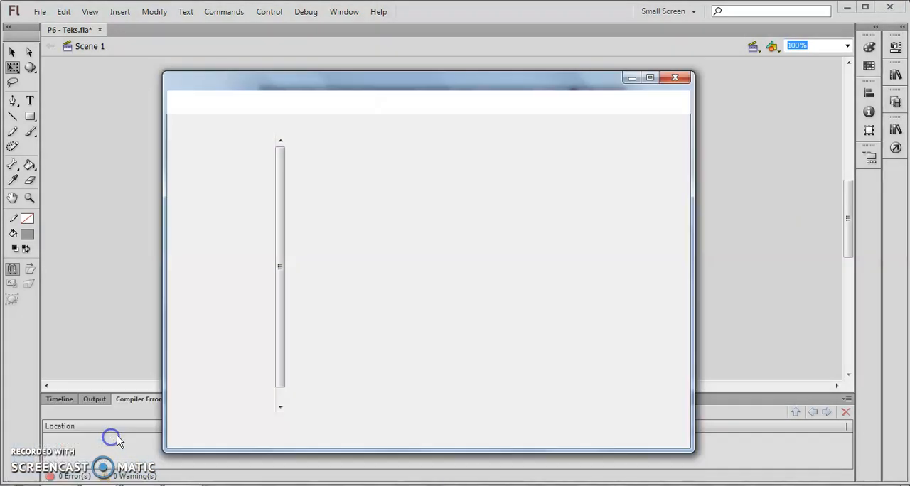
click(365, 354)
click(337, 317)
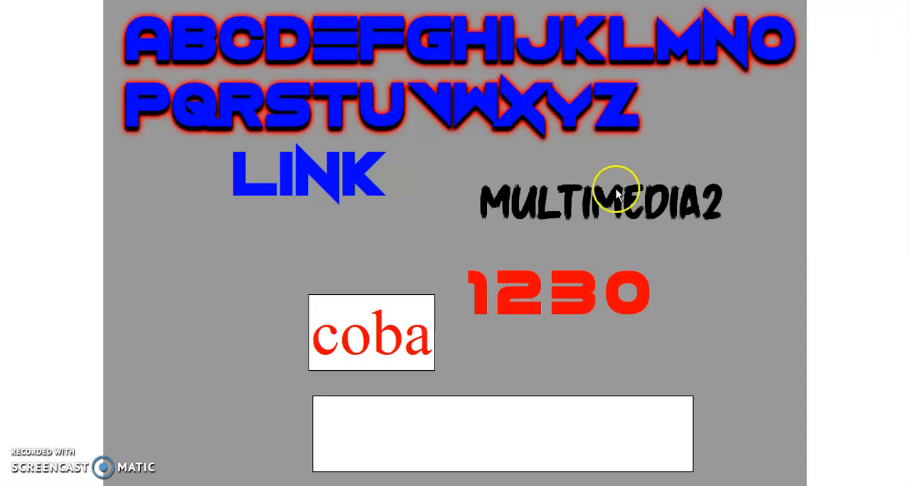
drag(228, 46, 350, 149)
click(426, 186)
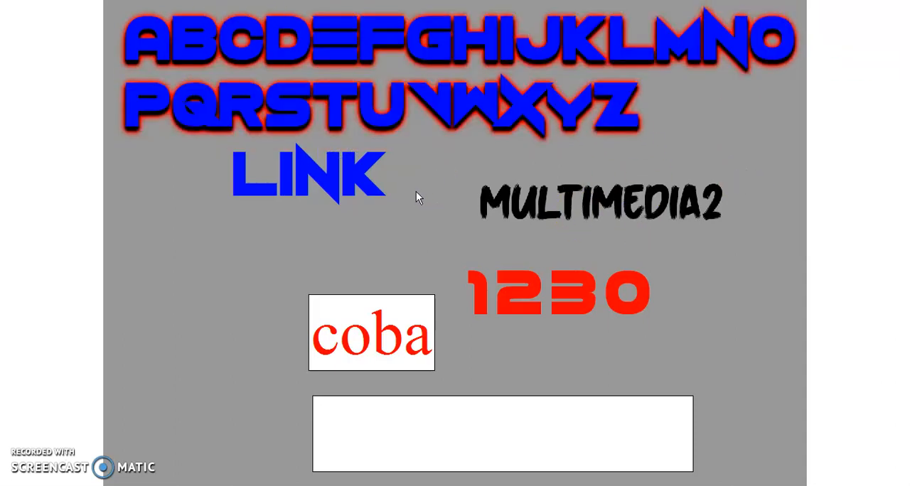
key(Escape)
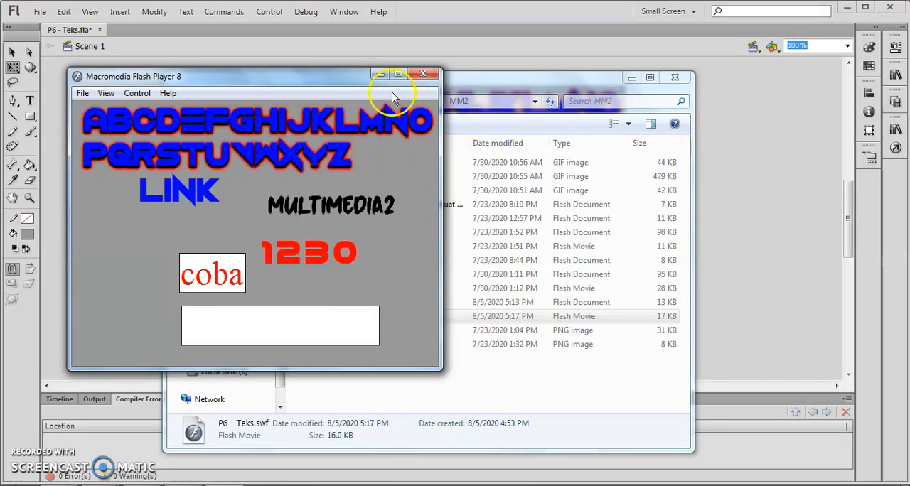
Compare the movie in the maximized and restored Flash Player window, and close the player
click(398, 75)
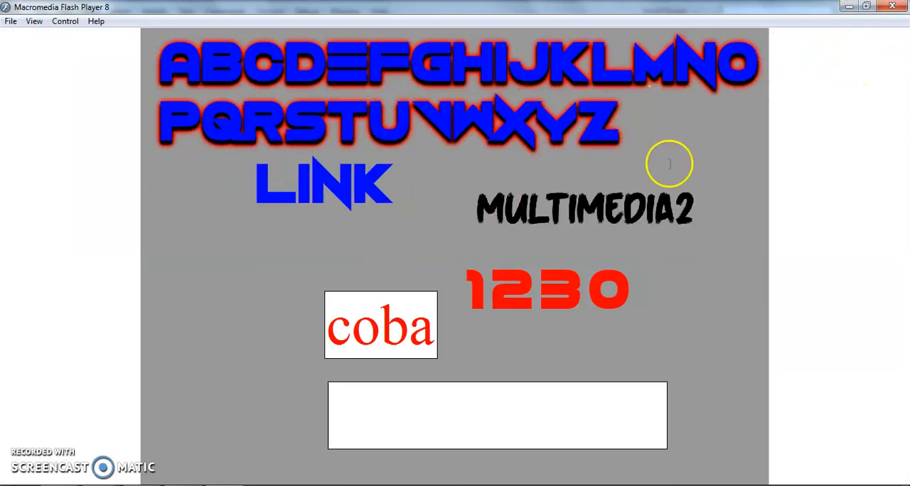
click(867, 9)
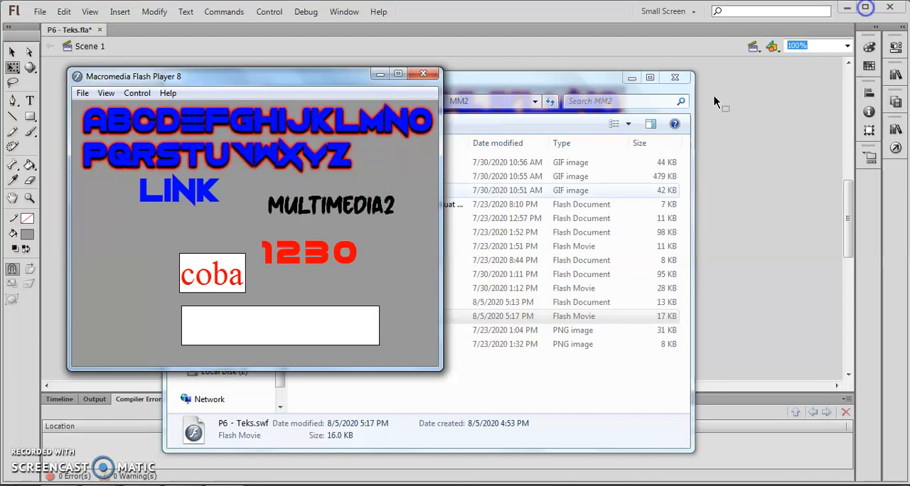
click(400, 80)
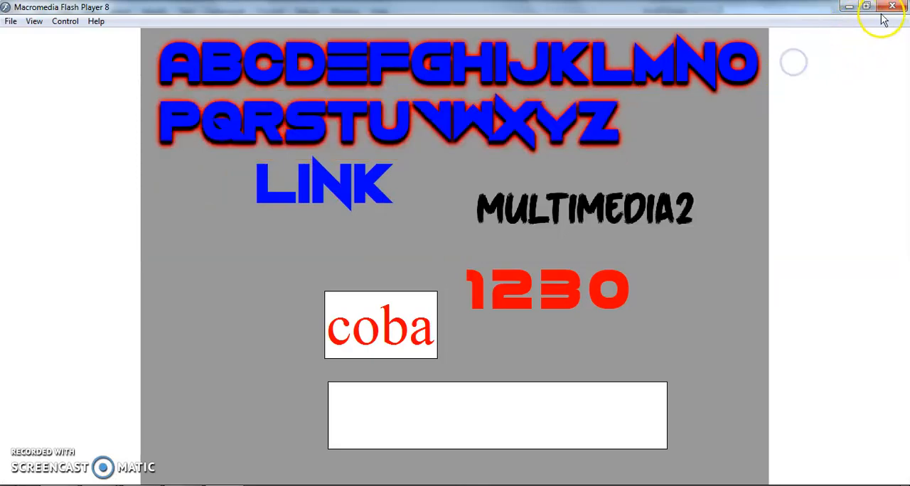
click(889, 8)
Play P6 - Teks.swf from the MM2 folder once more
click(339, 389)
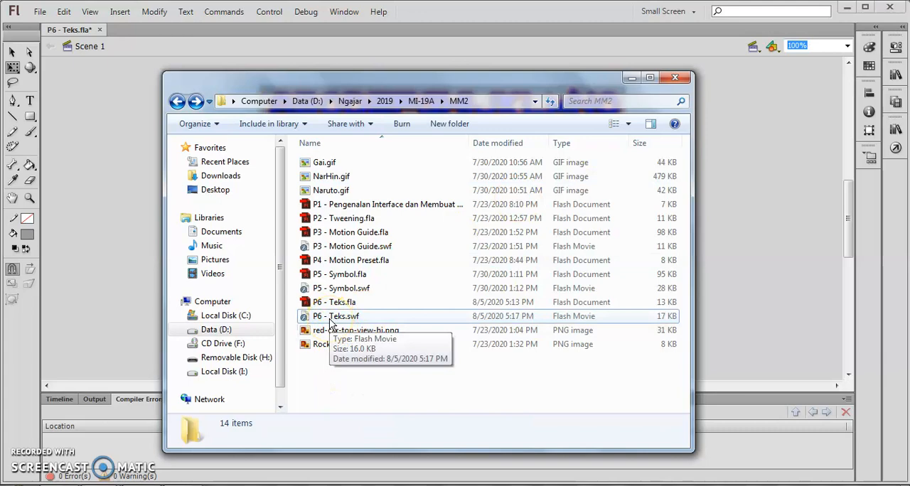
double_click(330, 320)
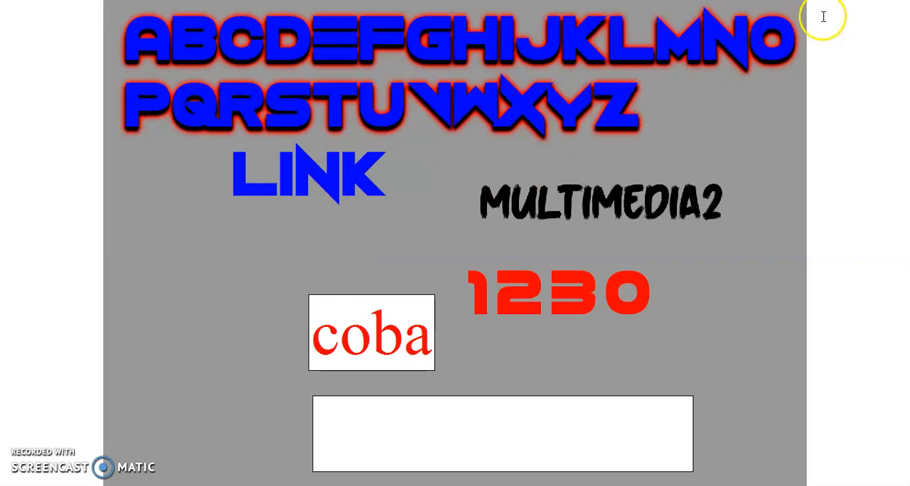
Exit the full-screen movie, then close Flash Player and minimize the MM2 folder window
click(886, 46)
click(841, 45)
click(703, 122)
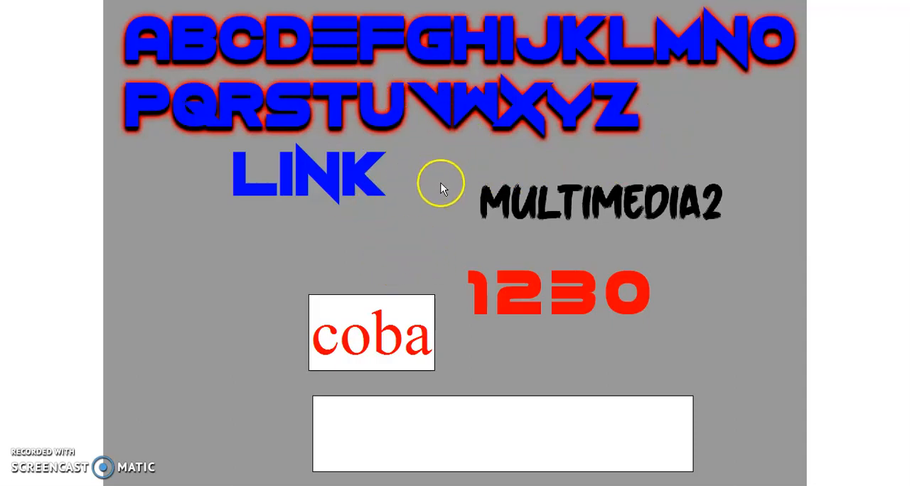
key(Escape)
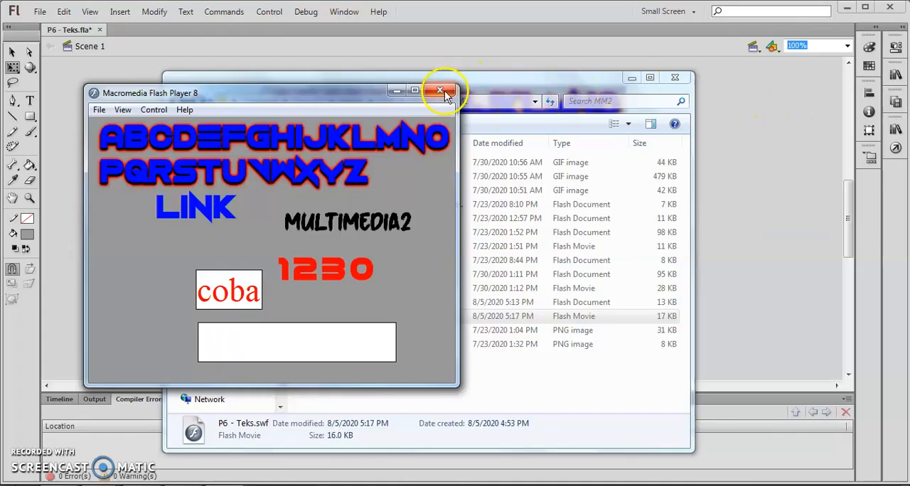
click(441, 91)
click(632, 79)
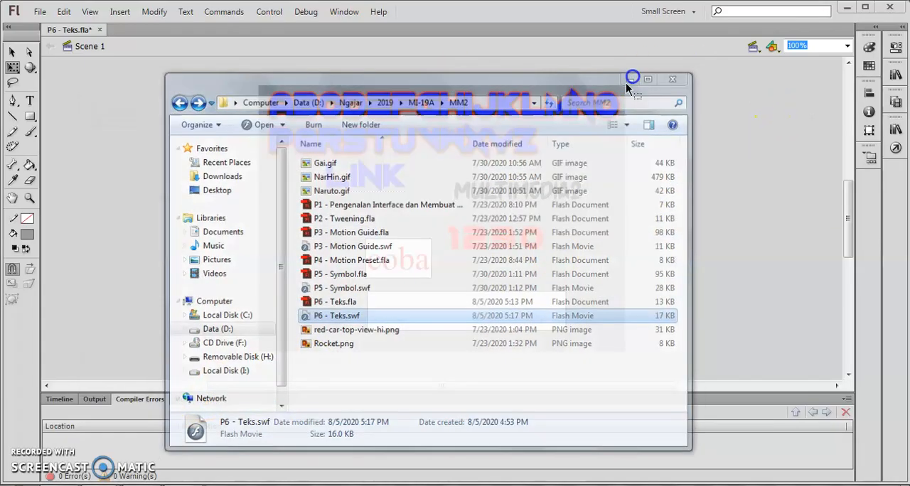
Examine the fscommand("fullscreen",true) script on frame 1 of Layer 1 and collapse the script editor
click(59, 398)
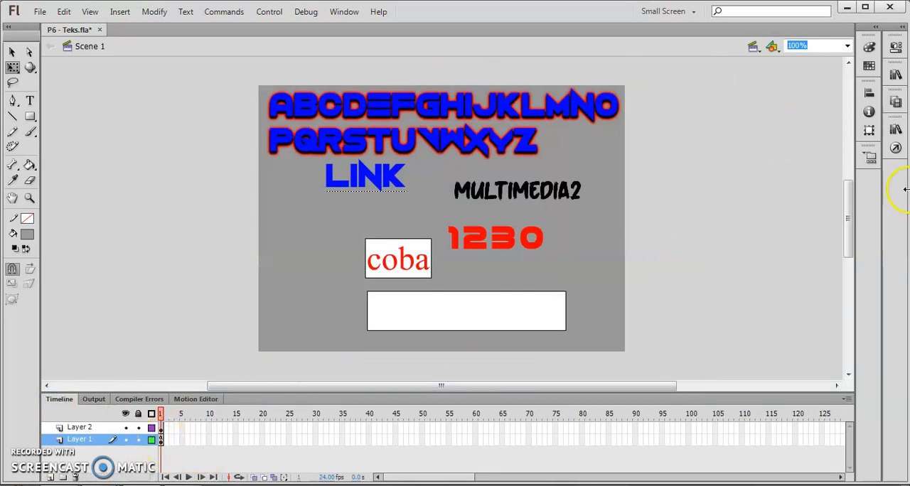
click(896, 148)
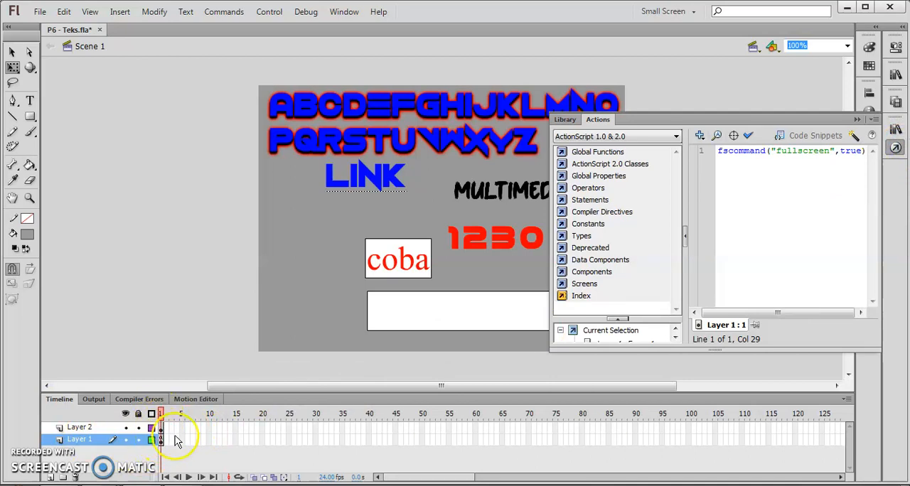
drag(720, 152, 762, 157)
click(749, 154)
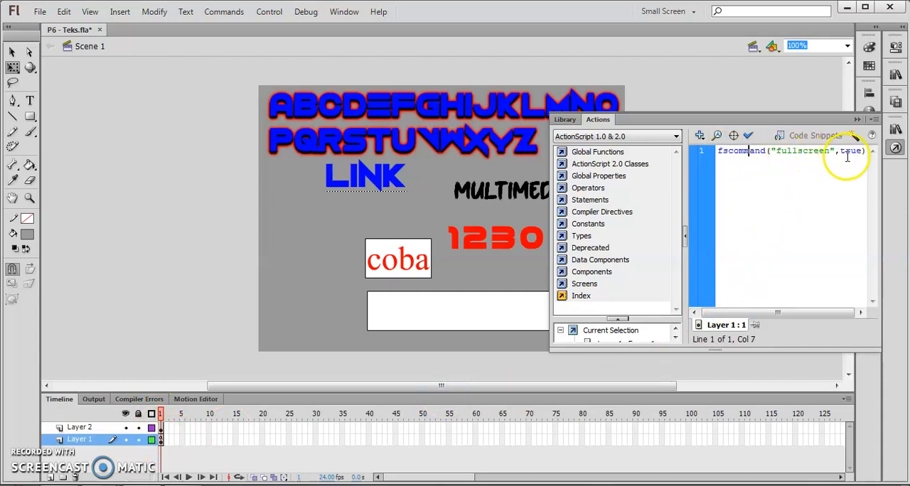
click(858, 120)
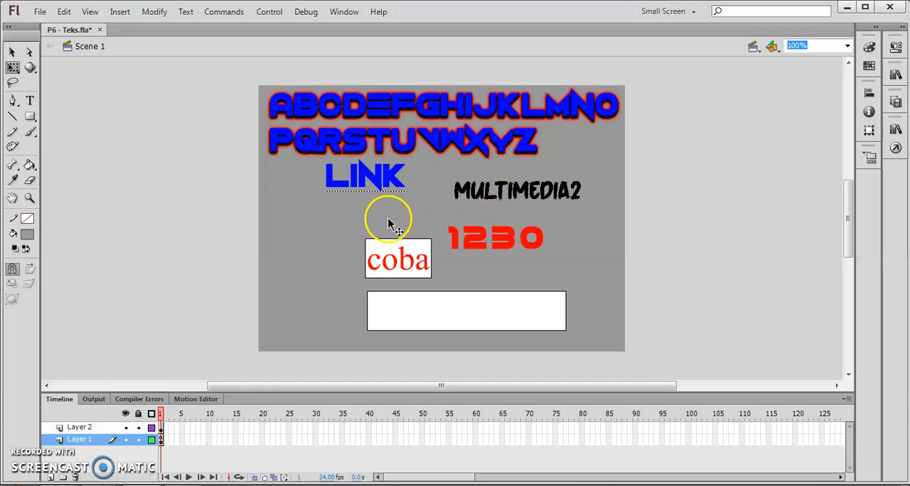
drag(346, 212, 538, 297)
key(ctrl+z)
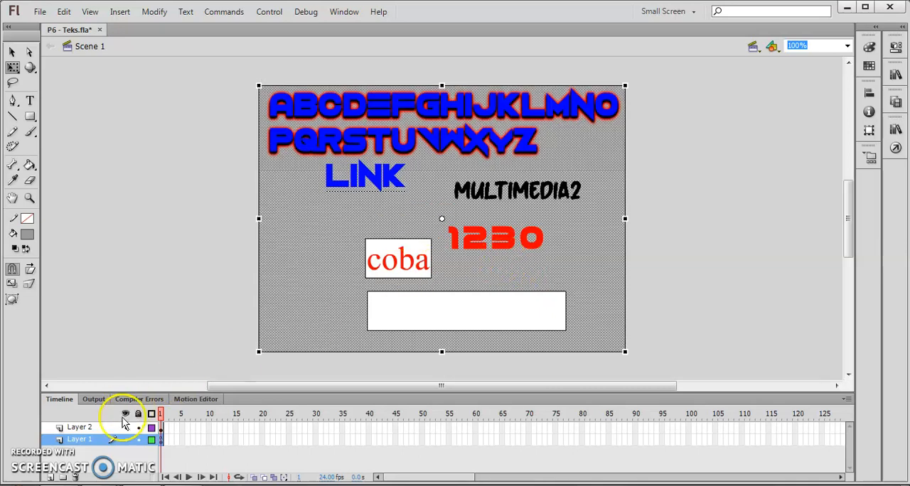
click(138, 440)
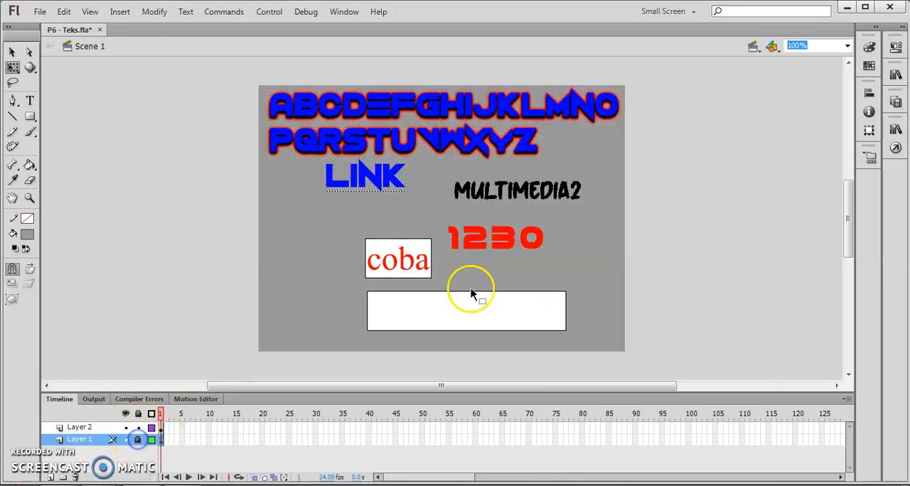
click(507, 240)
click(524, 197)
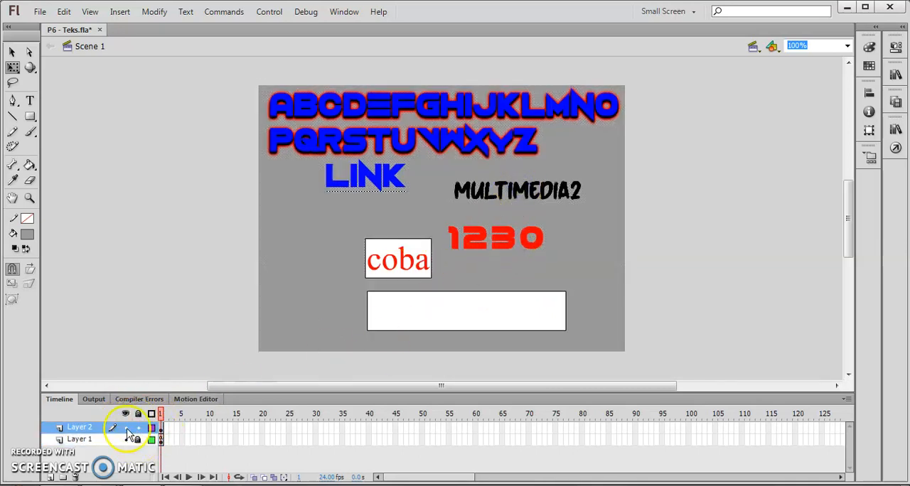
click(161, 441)
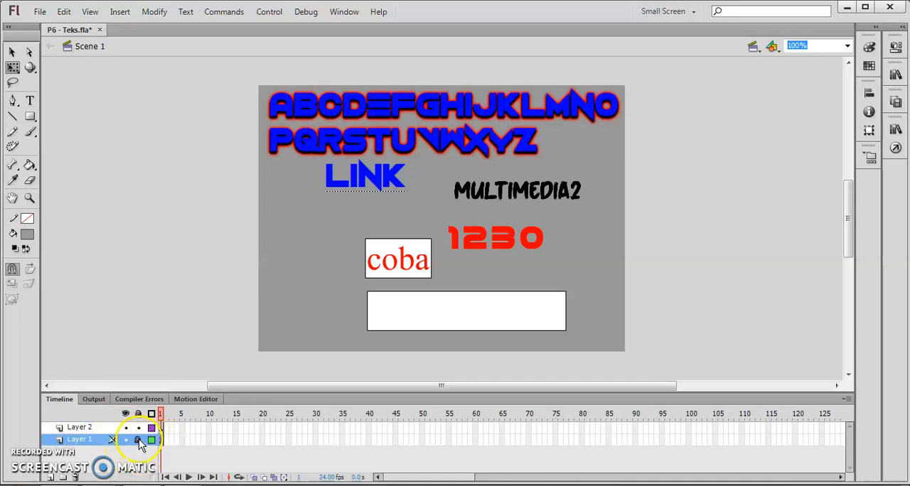
click(139, 439)
Cut the MULTIMEDIA2 text from Layer 1 and paste it in place on a new layer above all others
click(463, 228)
click(500, 192)
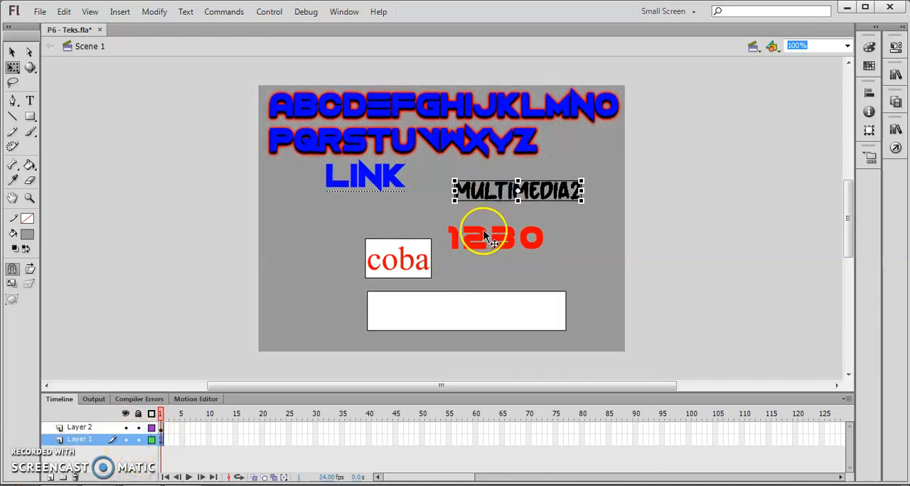
key(Delete)
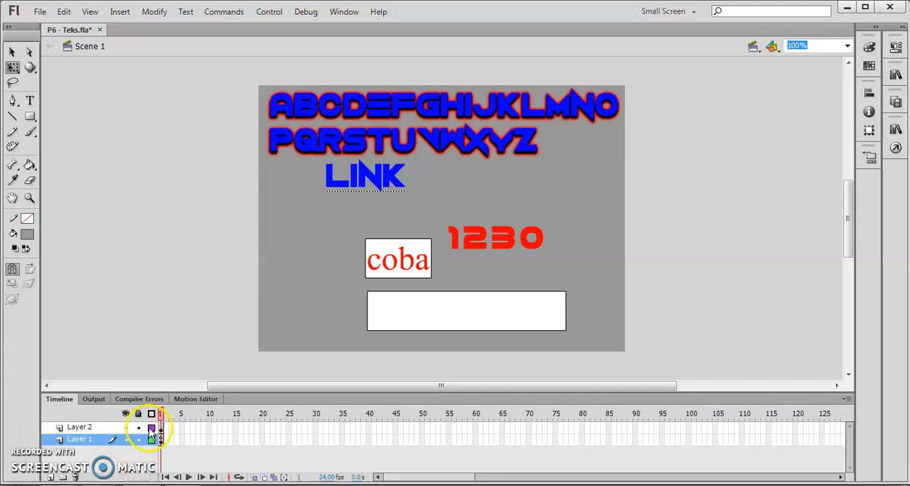
click(52, 478)
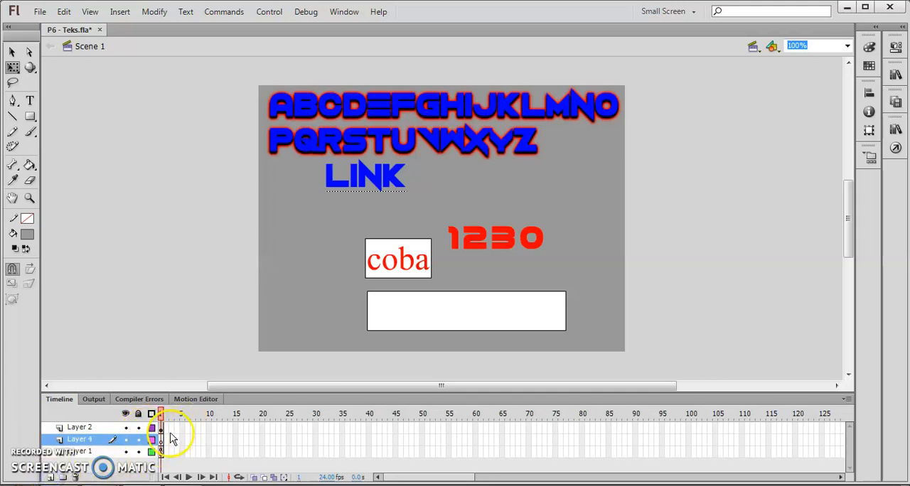
drag(89, 440, 92, 422)
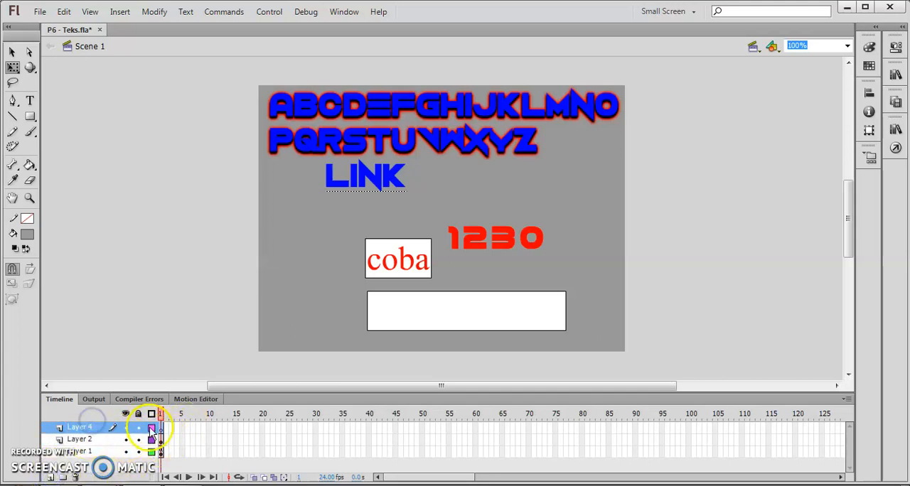
right_click(174, 248)
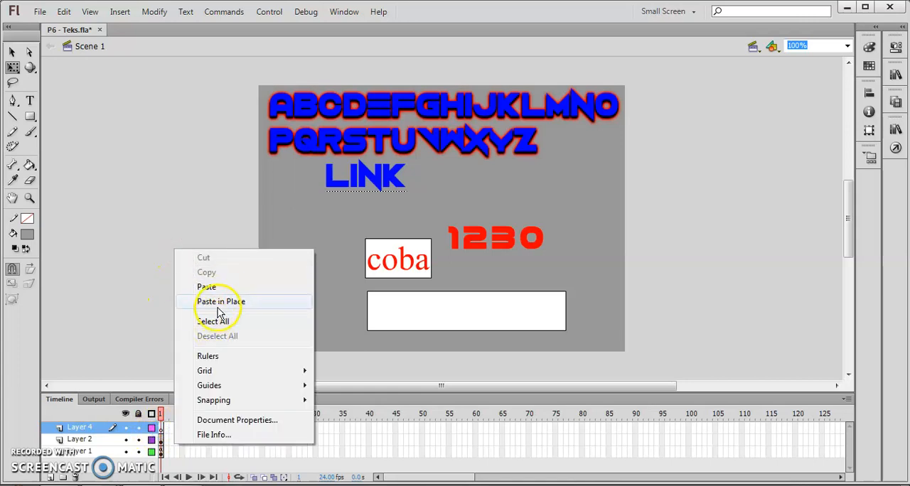
click(221, 302)
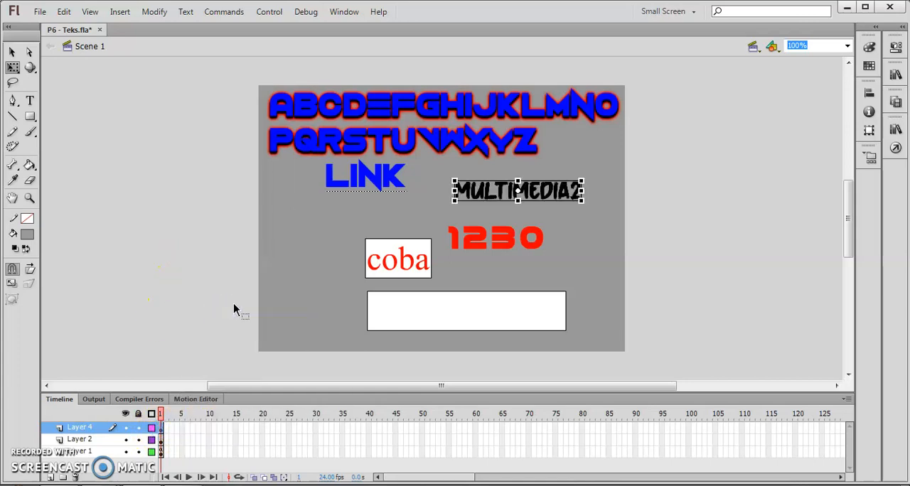
Lock Layer 1 and Layer 2, and move the MULTIMEDIA2 text to the stage's left side, below the LINK text
drag(553, 202, 553, 218)
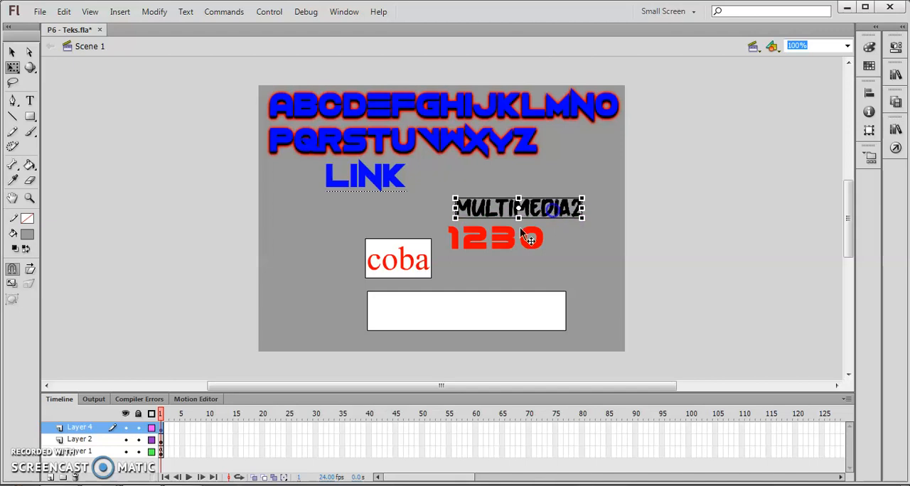
click(138, 441)
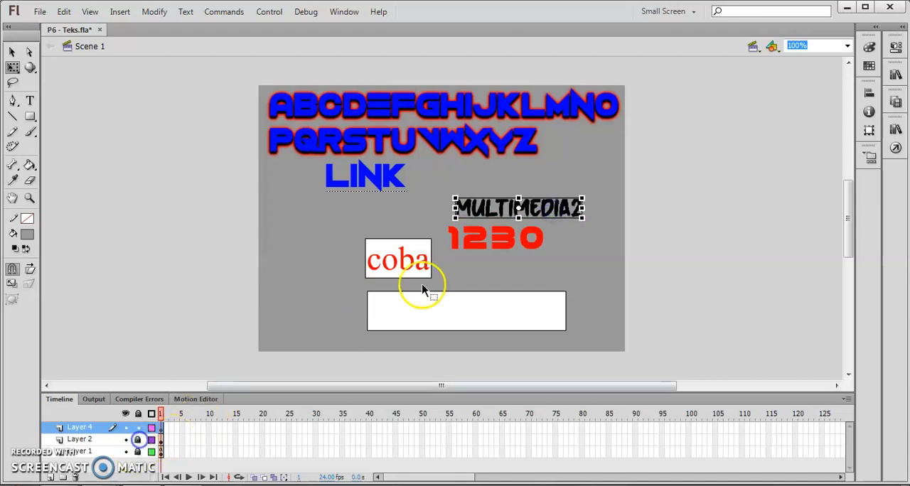
drag(508, 217, 360, 212)
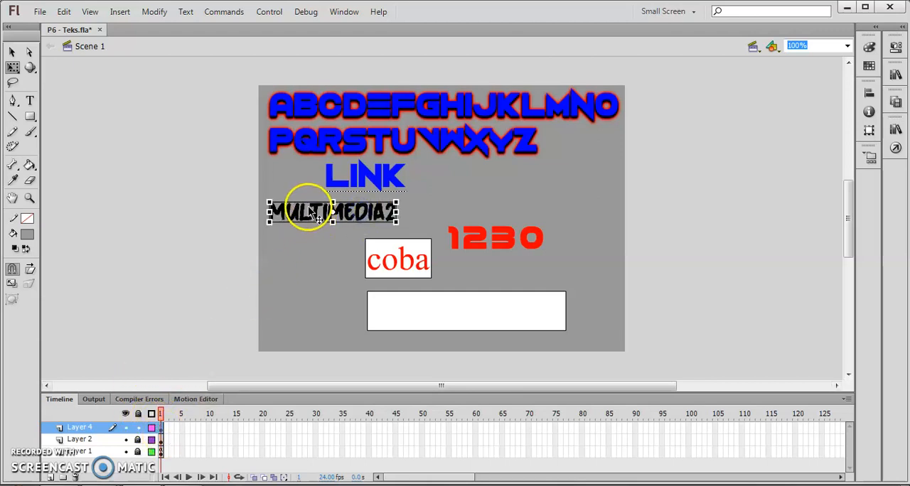
Insert a keyframe at frame 25 on Layer 4 and extend Layer 1 and Layer 2 to frame 25
click(162, 431)
click(175, 430)
click(163, 432)
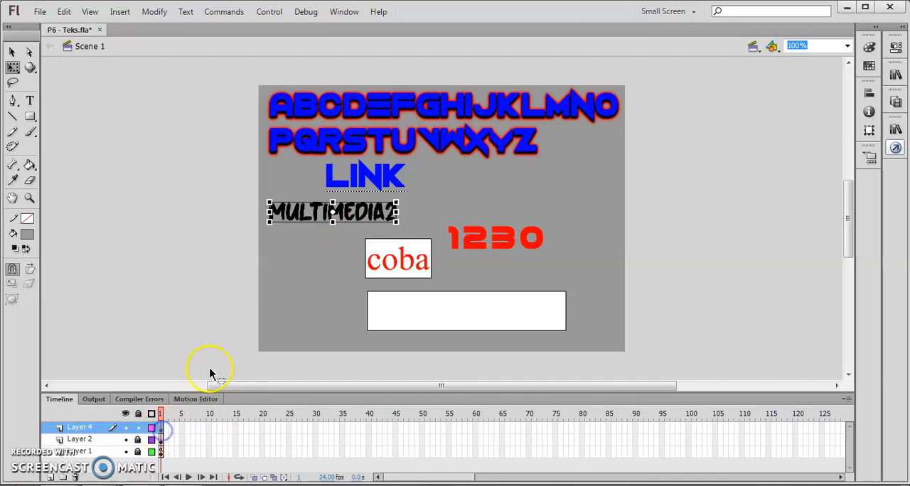
click(287, 430)
right_click(288, 431)
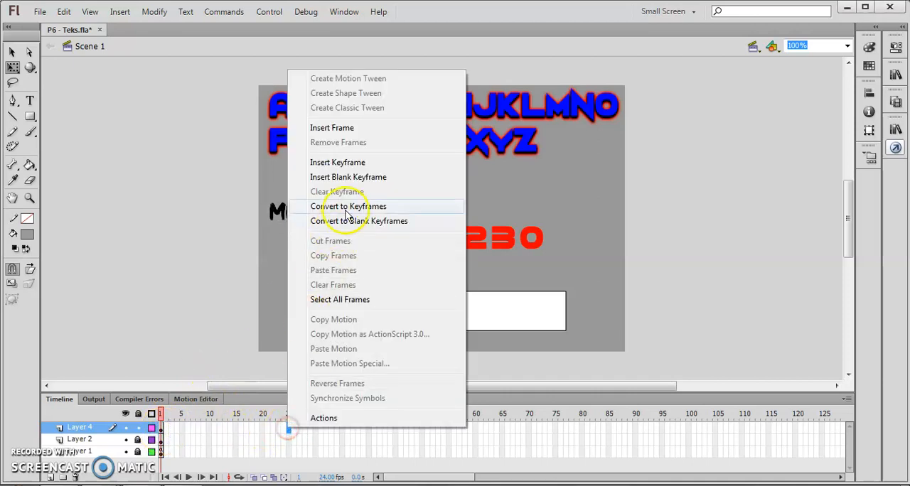
click(354, 164)
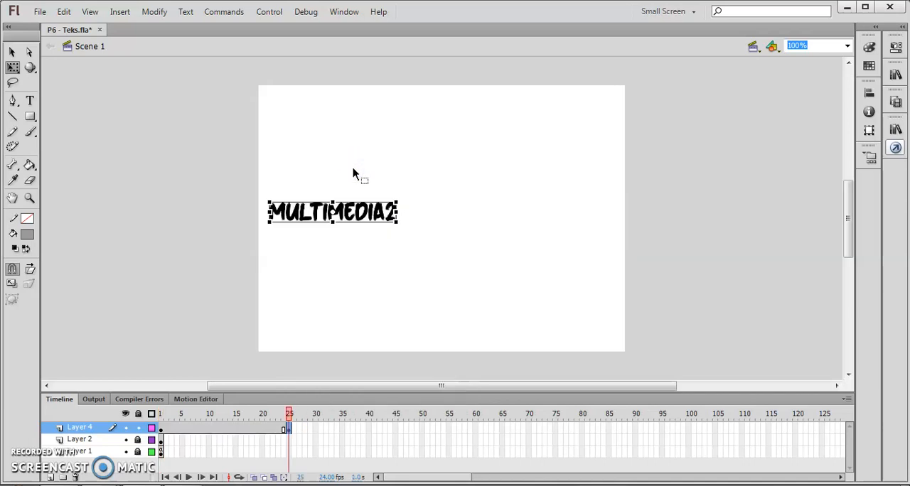
right_click(291, 455)
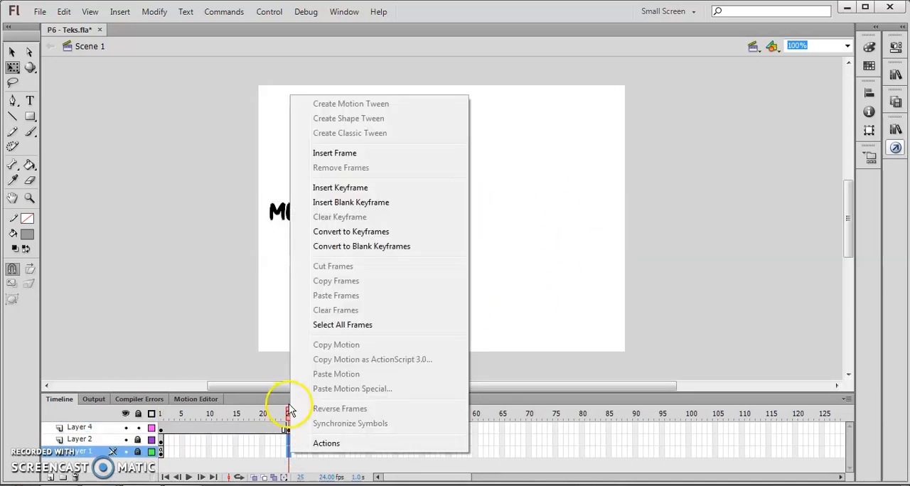
click(380, 158)
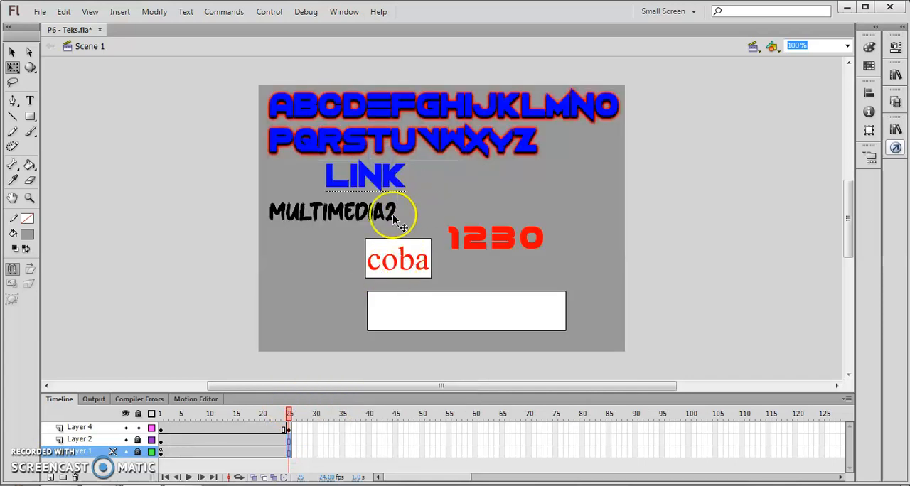
At frame 25 of Layer 4, move the MULTIMEDIA2 text horizontally to the stage's right side, above 1230
click(162, 430)
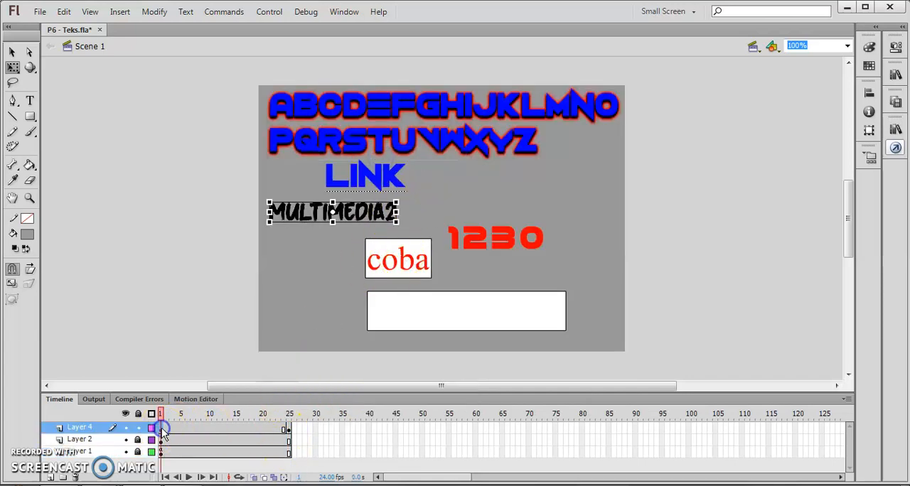
drag(162, 418, 290, 413)
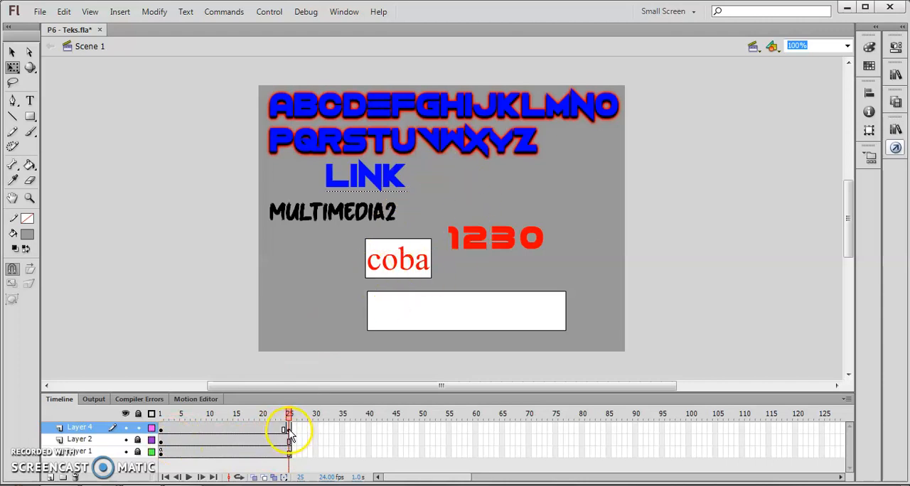
click(357, 216)
drag(358, 218, 561, 218)
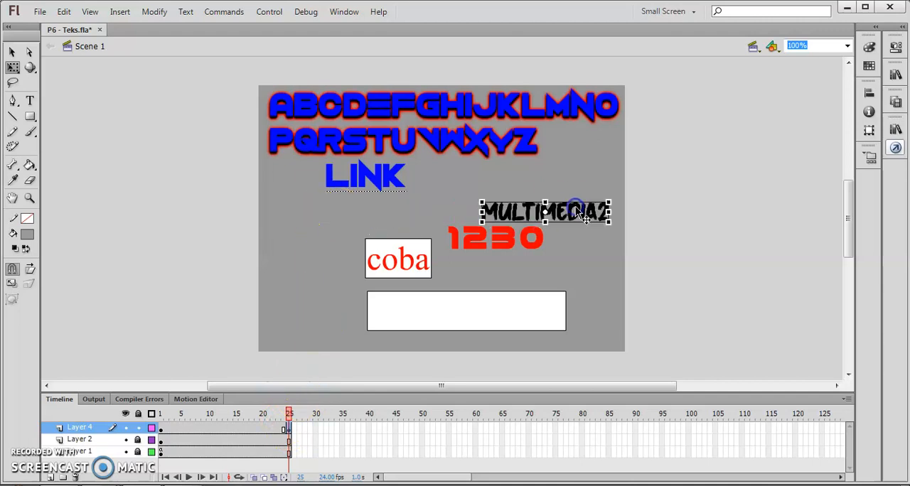
Create a classic tween on Layer 4 between frames 1 and 25, and scrub through it to preview the motion
drag(302, 414, 157, 416)
right_click(163, 428)
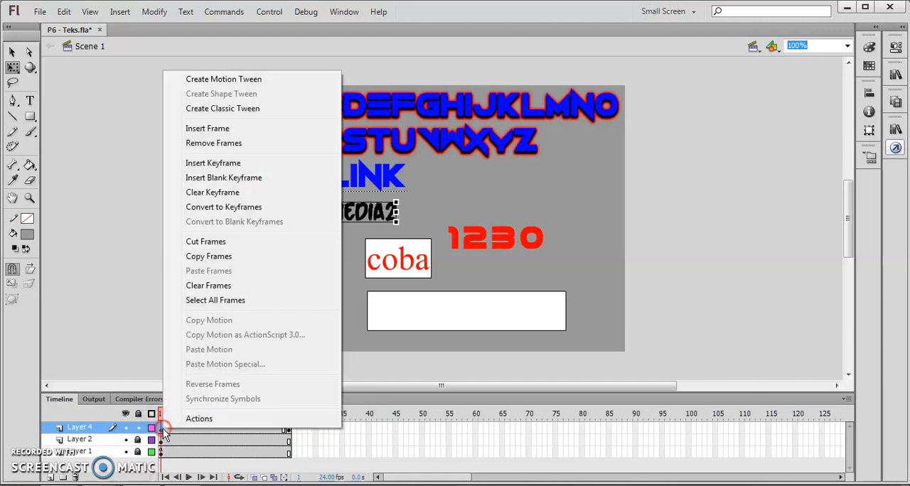
click(233, 112)
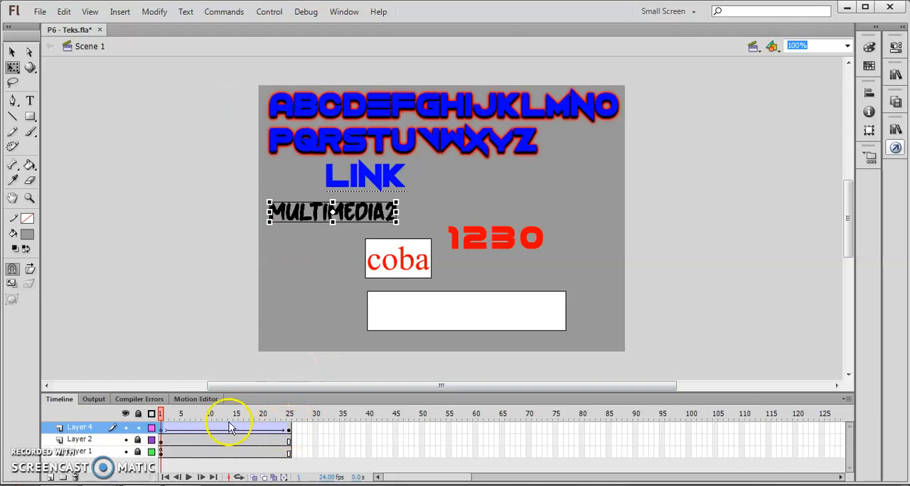
drag(163, 413, 259, 421)
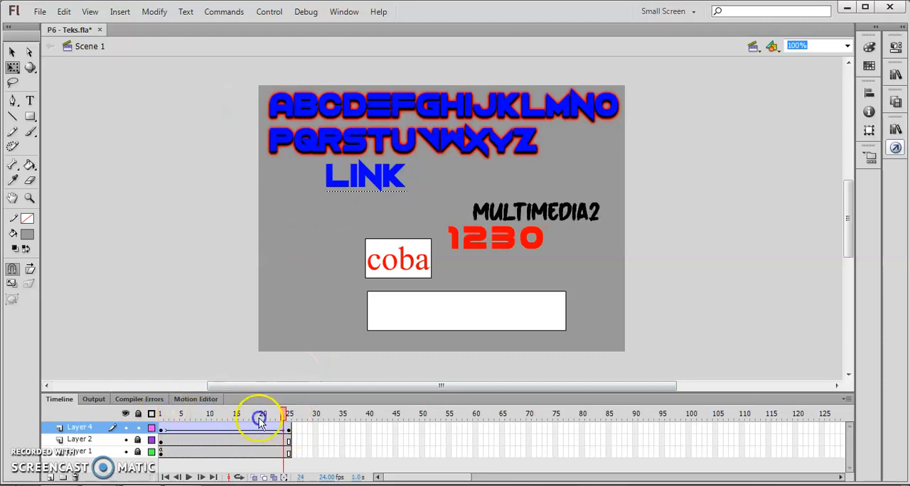
Set the Layer 4 tween's ease to 100 out and play the animation from frame 1
click(228, 431)
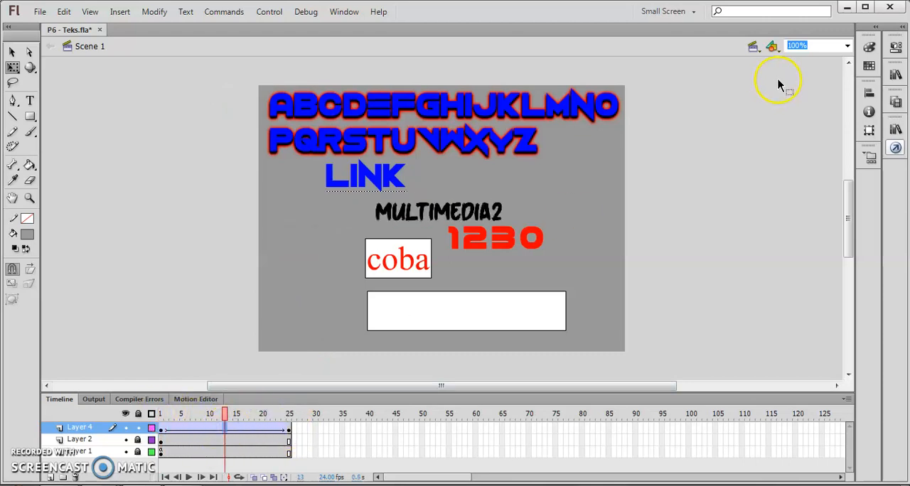
click(897, 48)
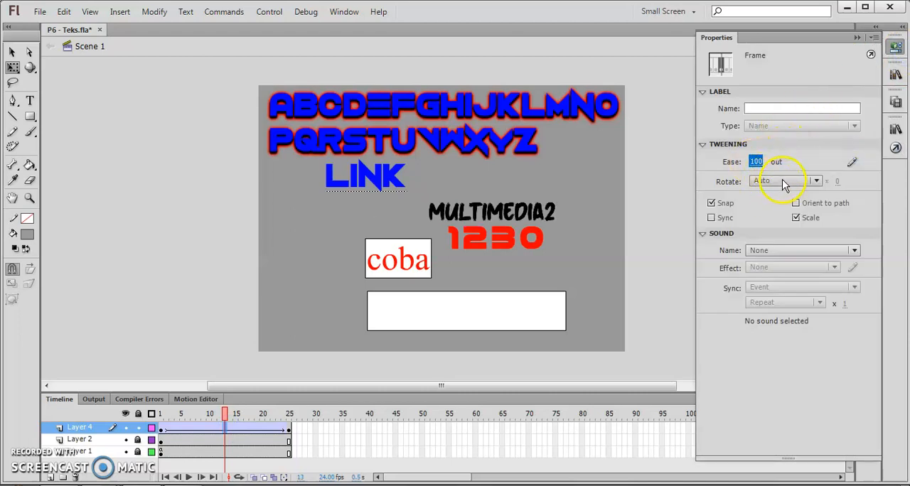
drag(226, 416, 160, 415)
click(188, 477)
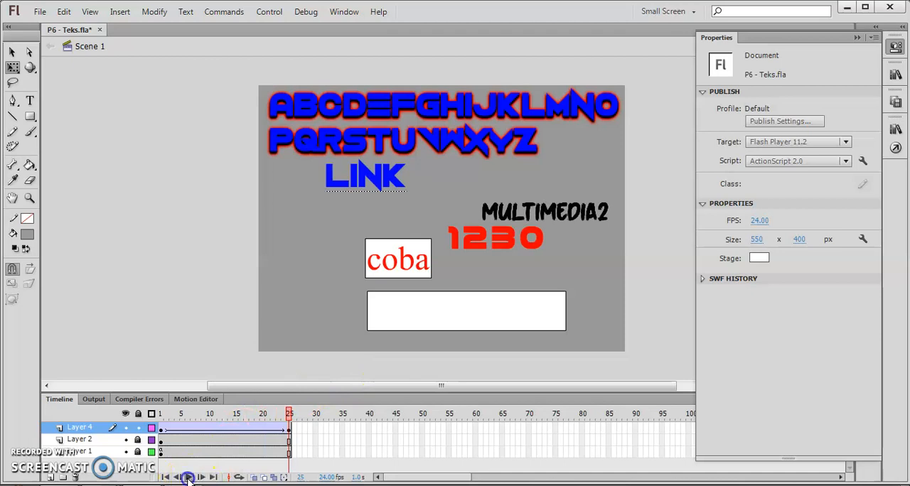
click(188, 477)
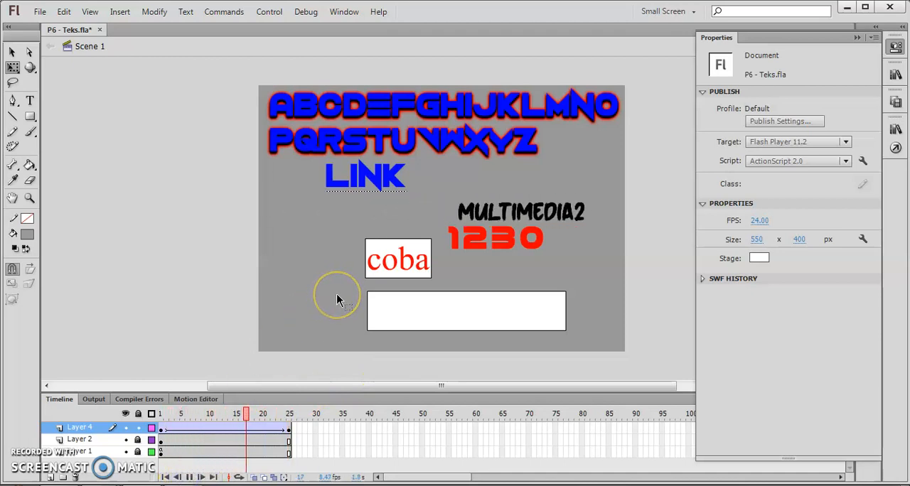
Test the movie in an enlarged preview window to watch the eased MULTIMEDIA2 animation, and close the preview
key(ctrl+Return)
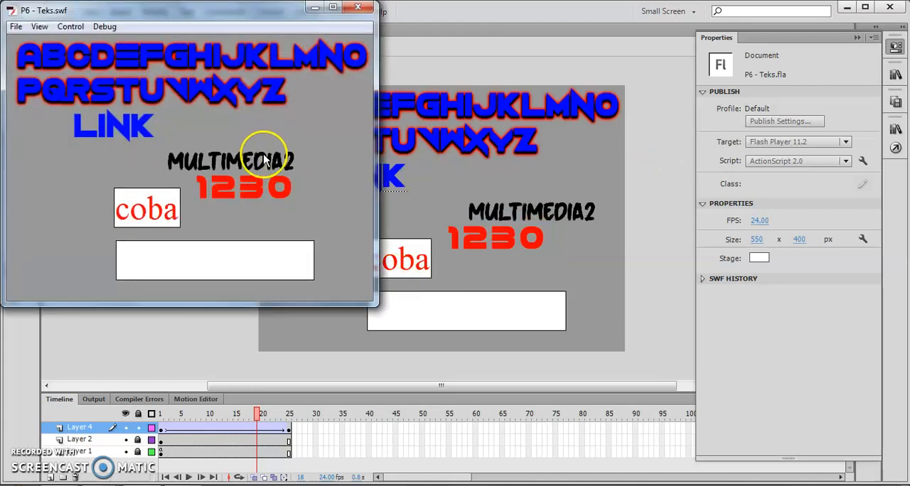
click(332, 7)
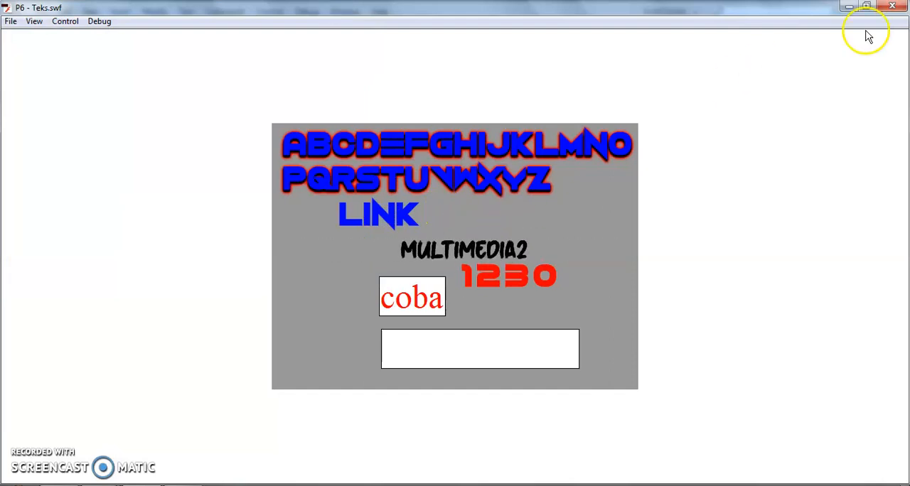
click(867, 6)
click(357, 8)
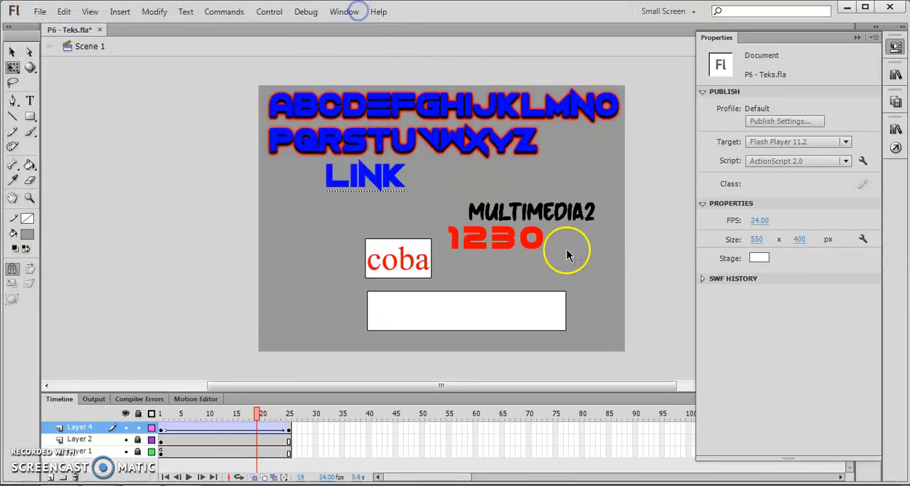
Add a stop() timeline-control action to frame 25 of Layer 4 and check the script's syntax
click(856, 37)
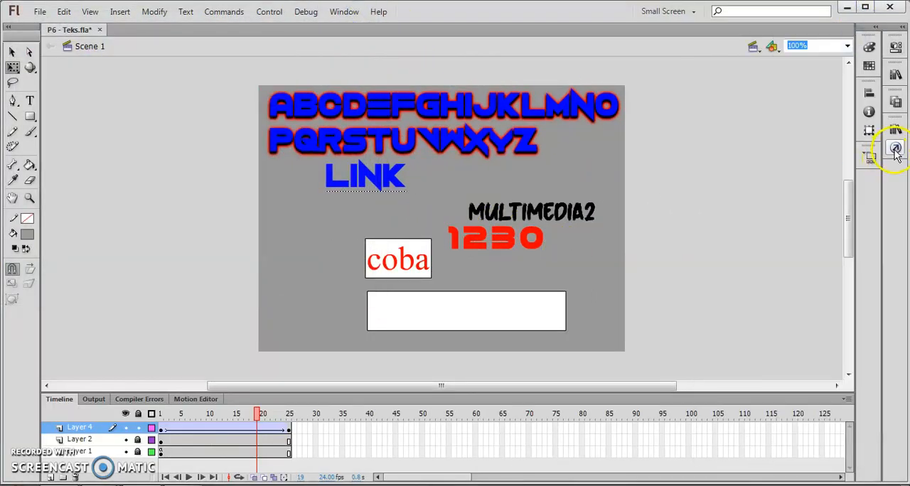
click(289, 431)
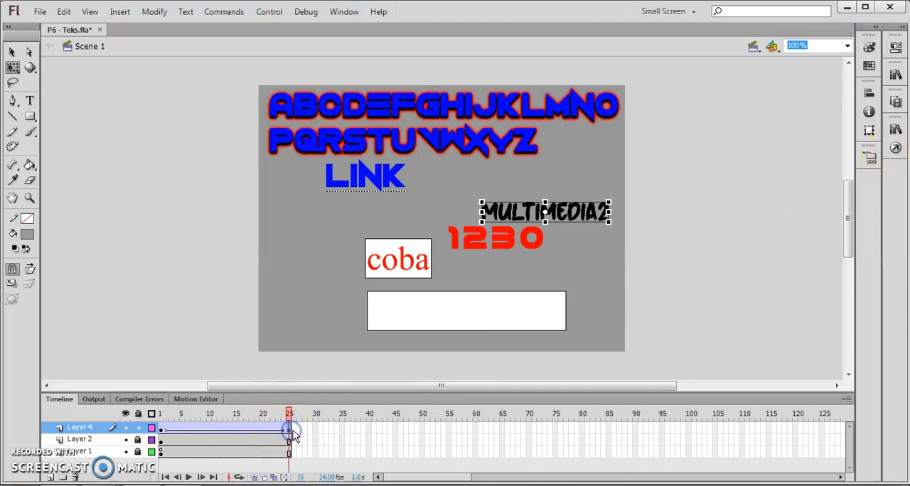
click(896, 148)
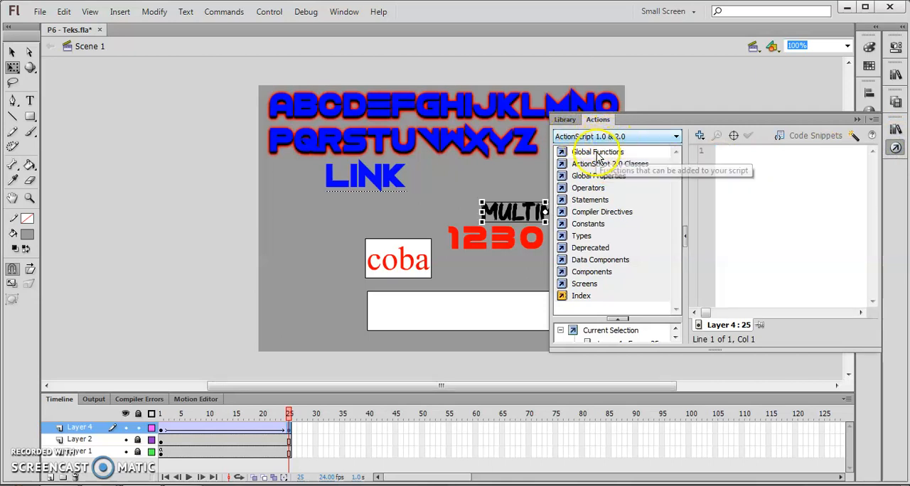
click(599, 153)
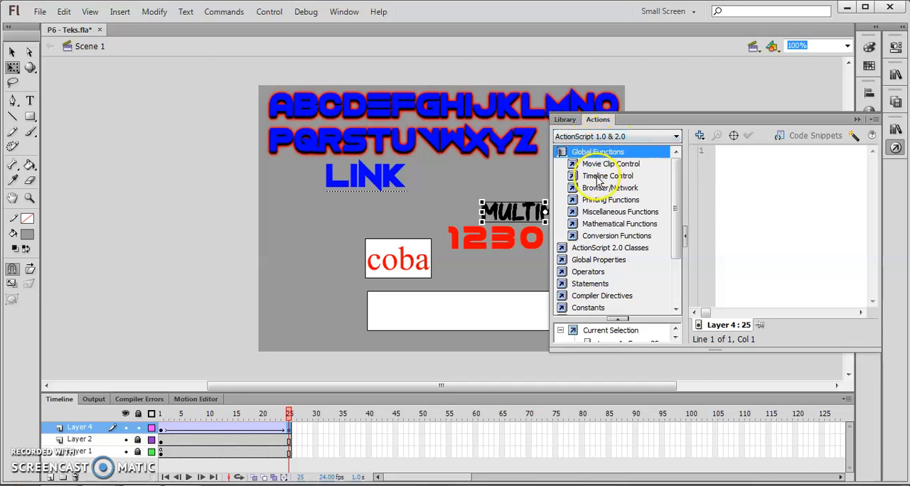
click(597, 177)
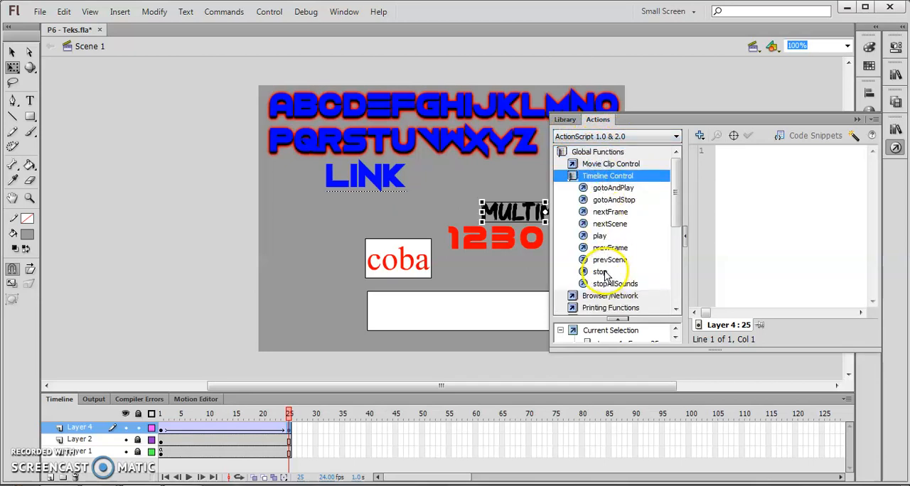
double_click(601, 272)
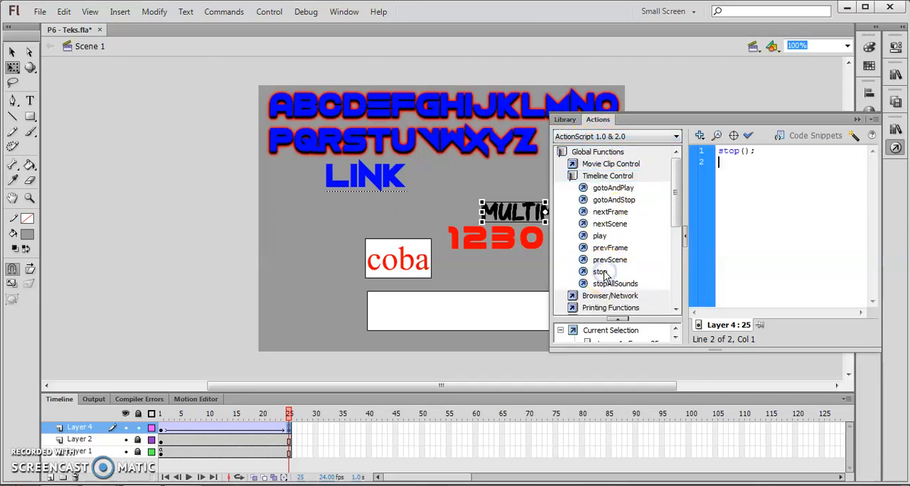
click(750, 136)
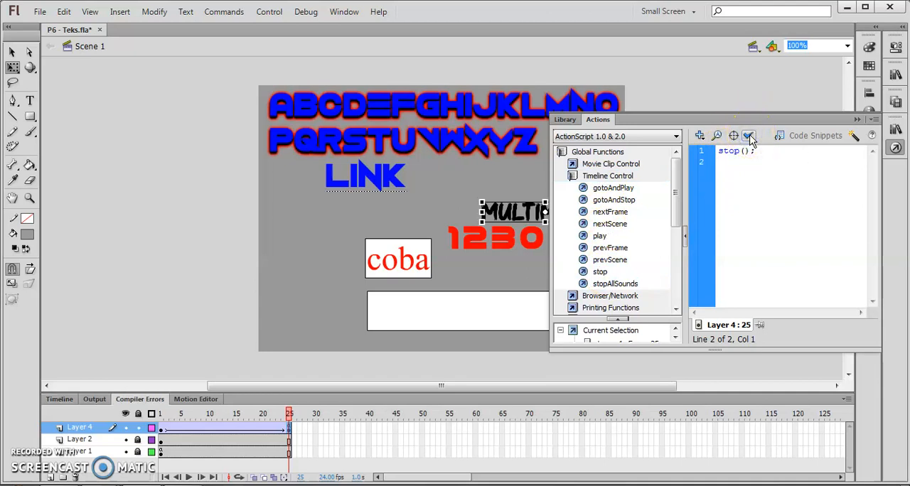
click(857, 119)
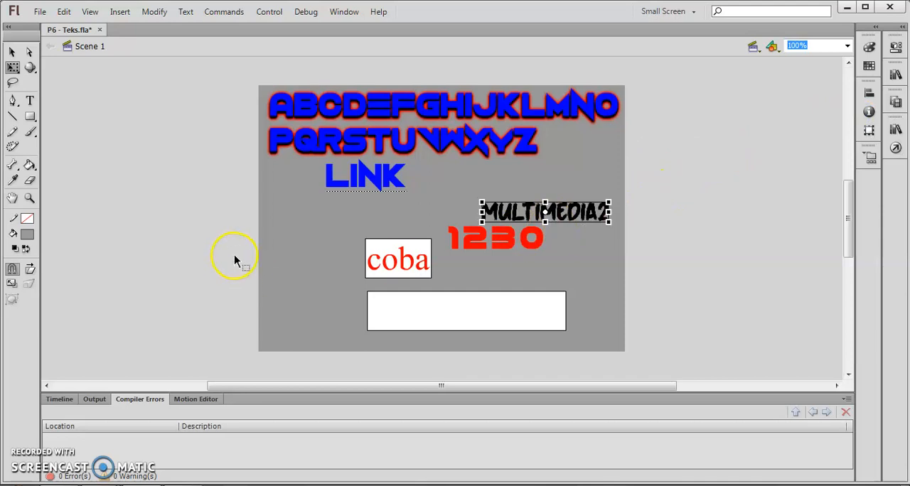
Test the movie again in an enlarged preview to check how the animation ends, and close the preview
key(ctrl+Return)
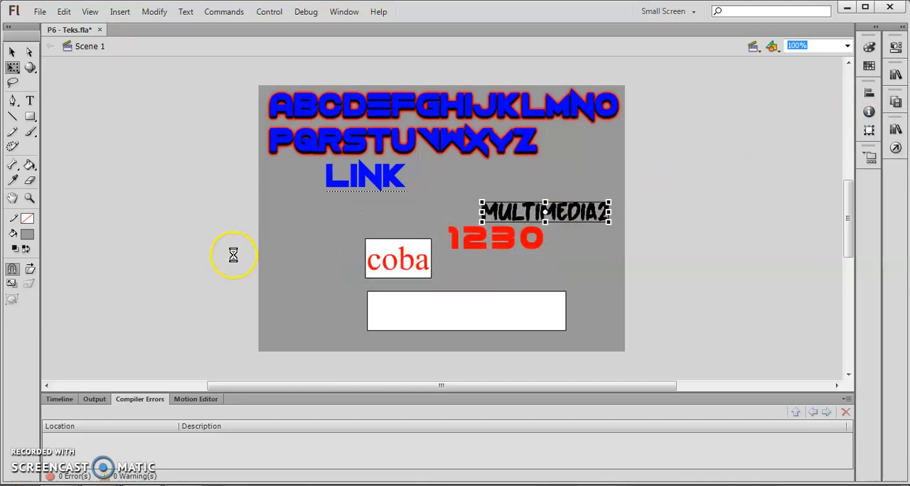
double_click(339, 10)
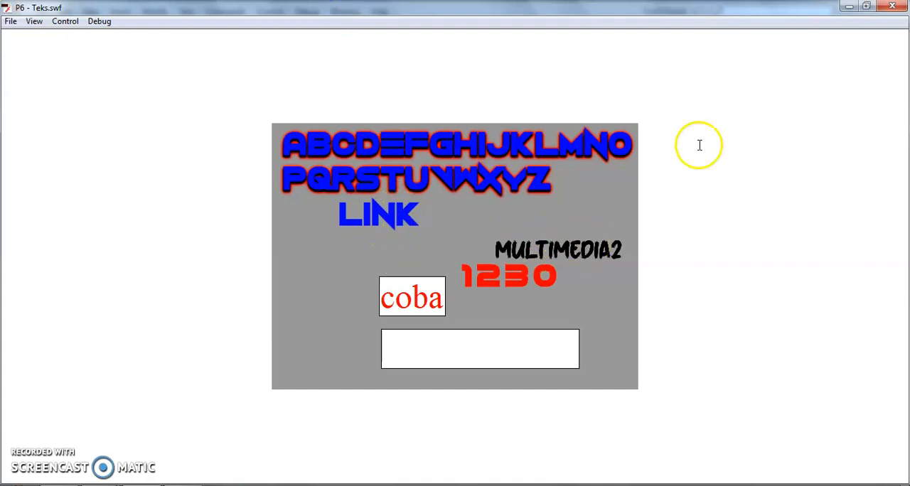
click(893, 5)
Switch to the MM2 folder, play the published P6 - Teks.swf full screen, close it and return to Flash
key(alt+Tab)
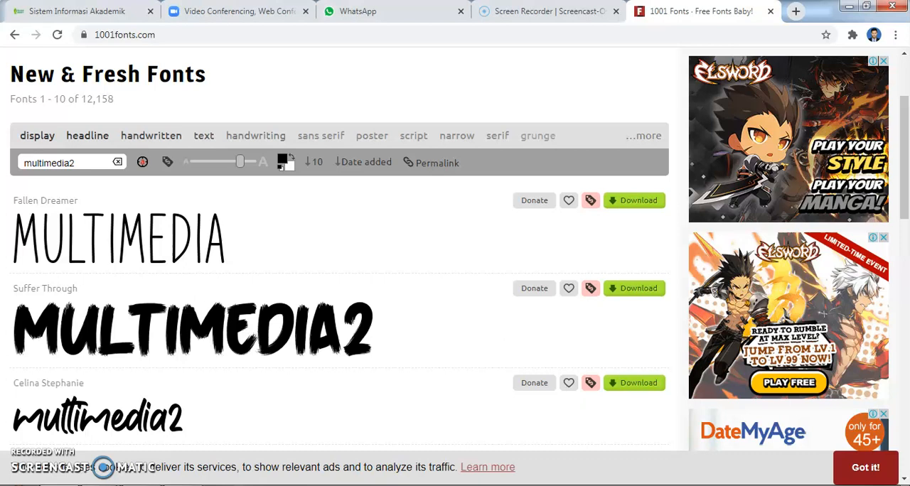
click(102, 436)
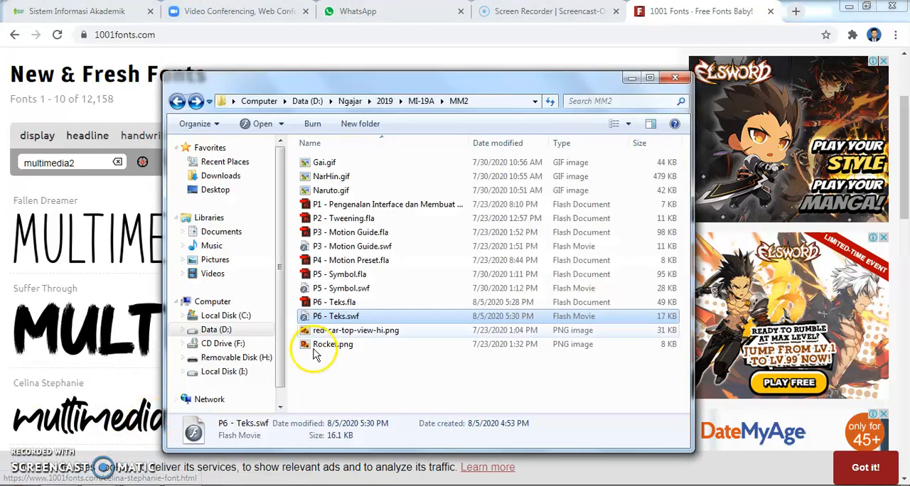
double_click(346, 320)
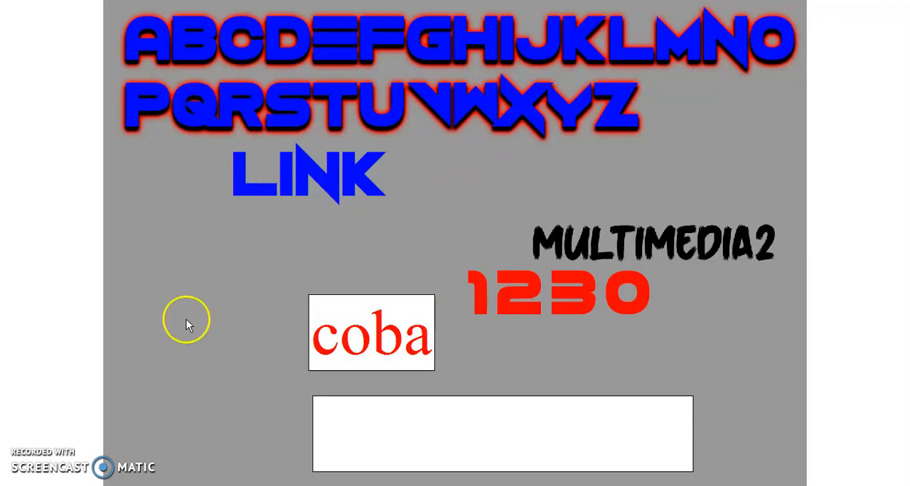
key(Escape)
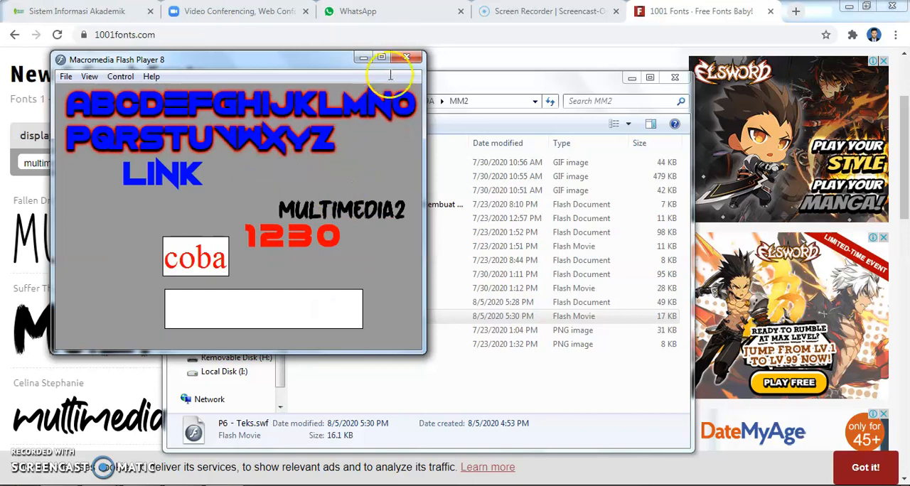
click(407, 61)
click(387, 376)
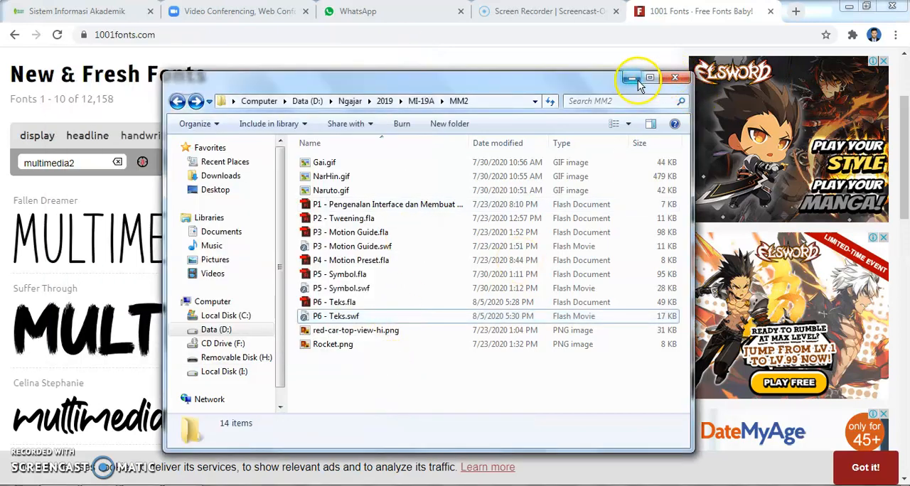
key(alt+Tab)
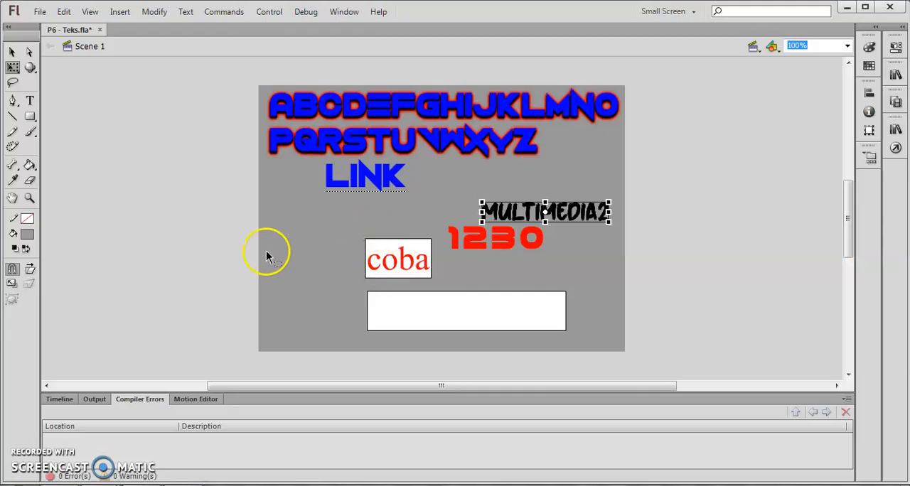
click(193, 256)
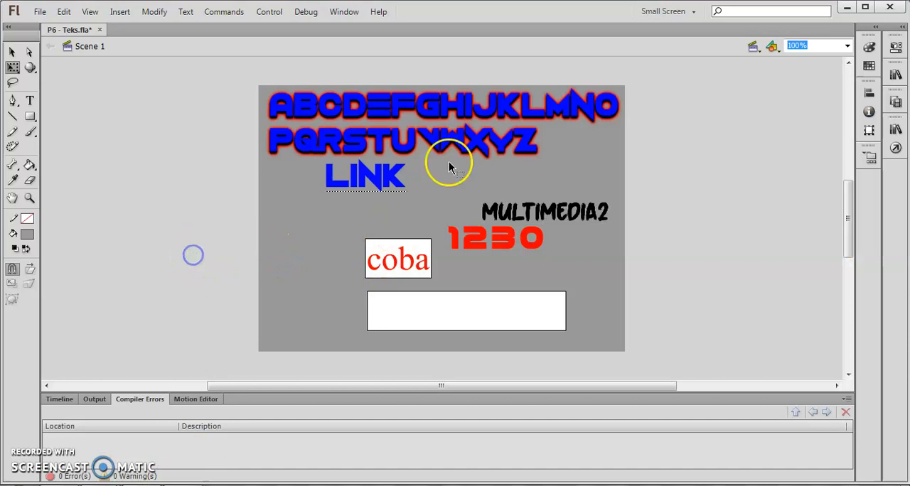
click(519, 221)
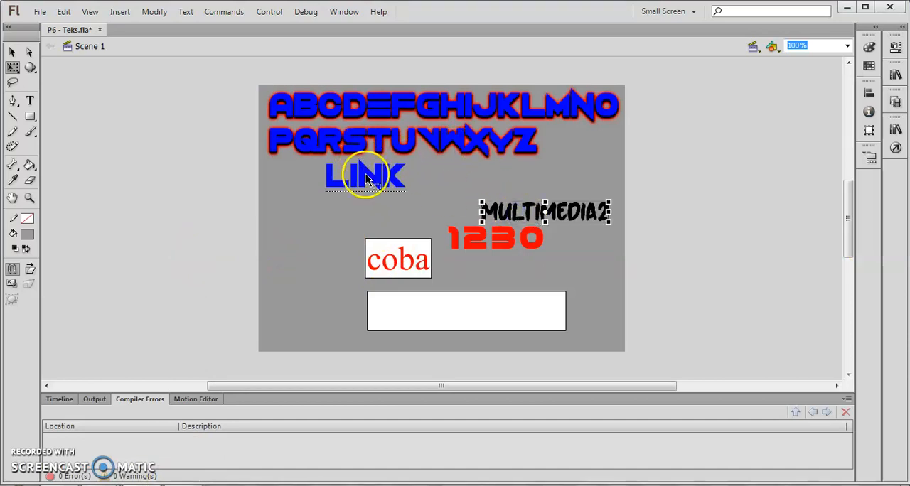
key(ctrl+z)
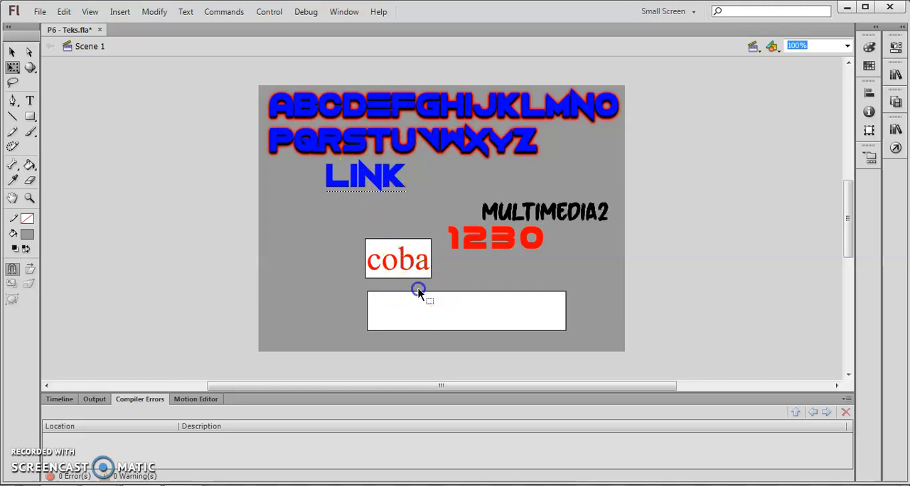
Delete the empty white text box and the coba text box from Layer 1
click(60, 401)
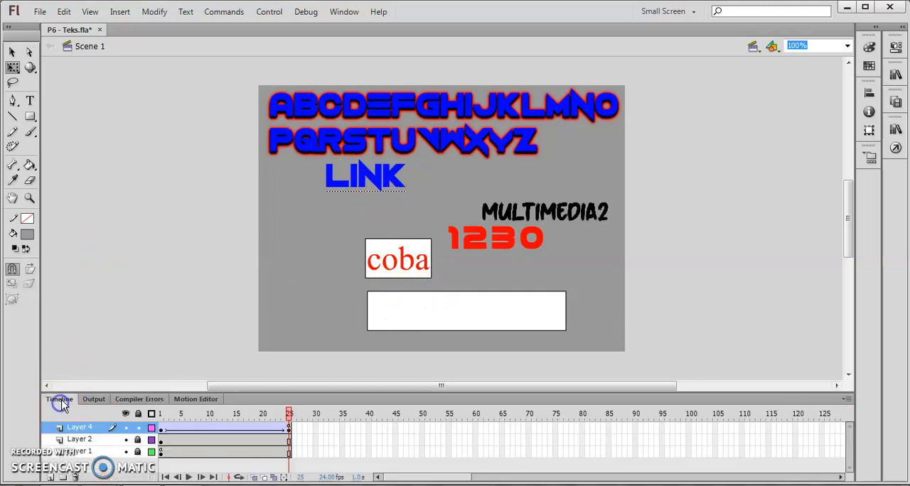
click(410, 307)
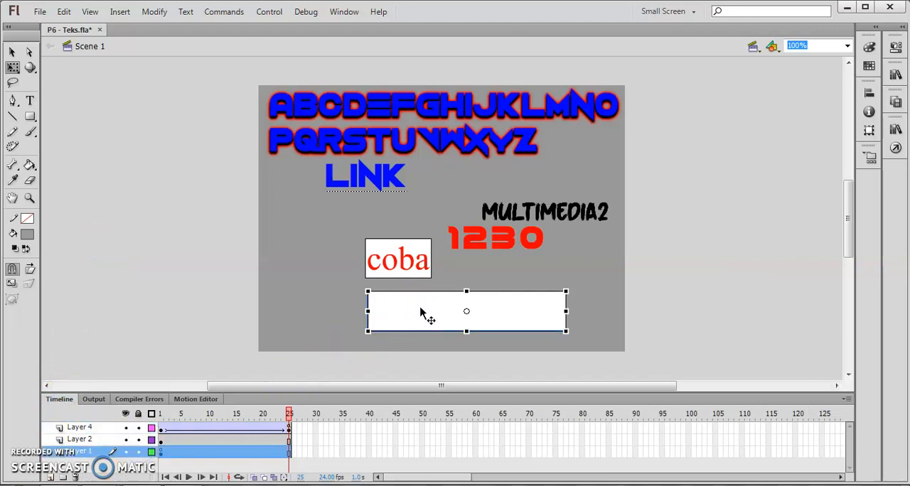
key(Delete)
click(414, 272)
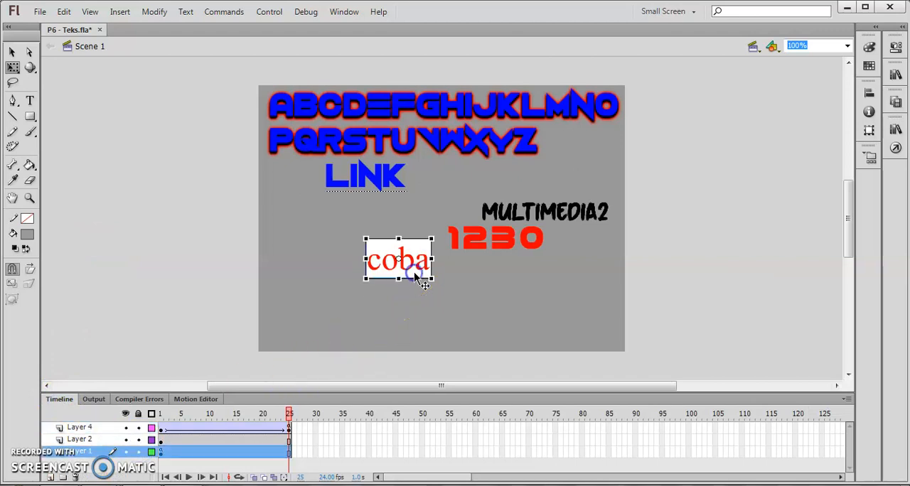
key(Delete)
Unlock Layer 2, lock Layer 1, and delete all four red 1230 digits from Layer 2
drag(425, 287, 539, 250)
key(ctrl+z)
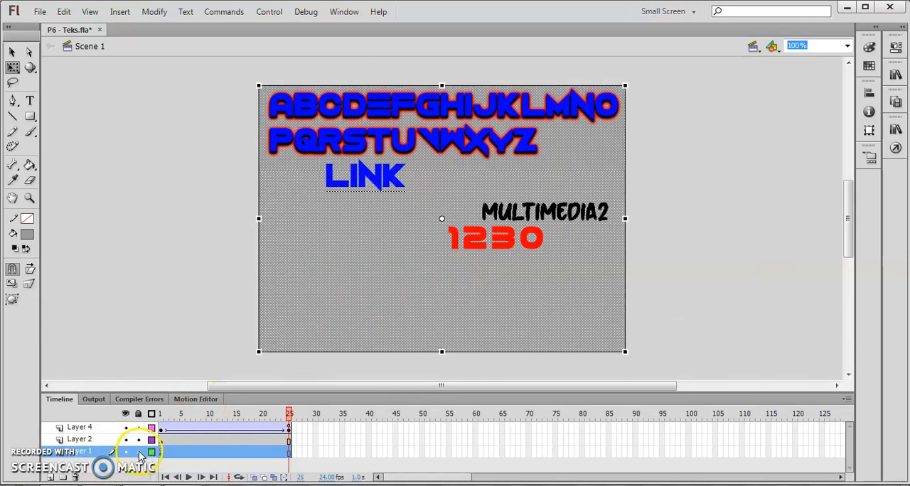
click(139, 452)
click(455, 241)
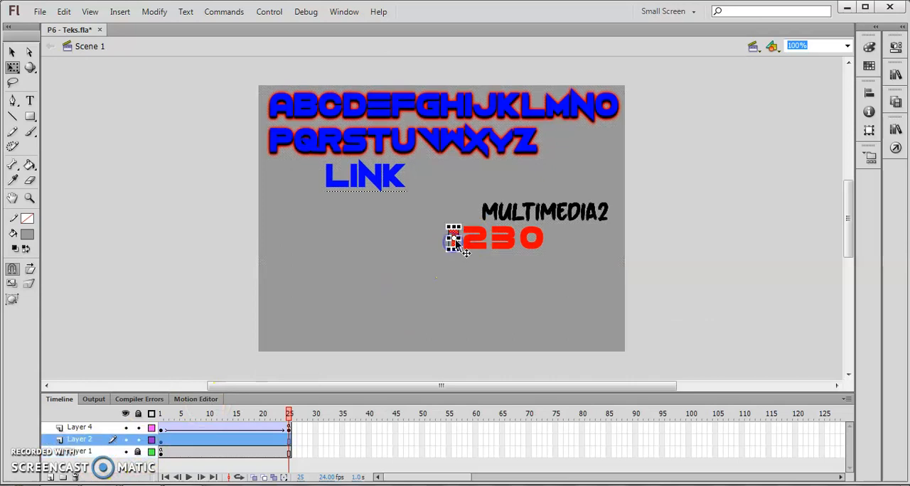
shift+click(477, 240)
shift+click(520, 241)
shift+click(529, 242)
key(Delete)
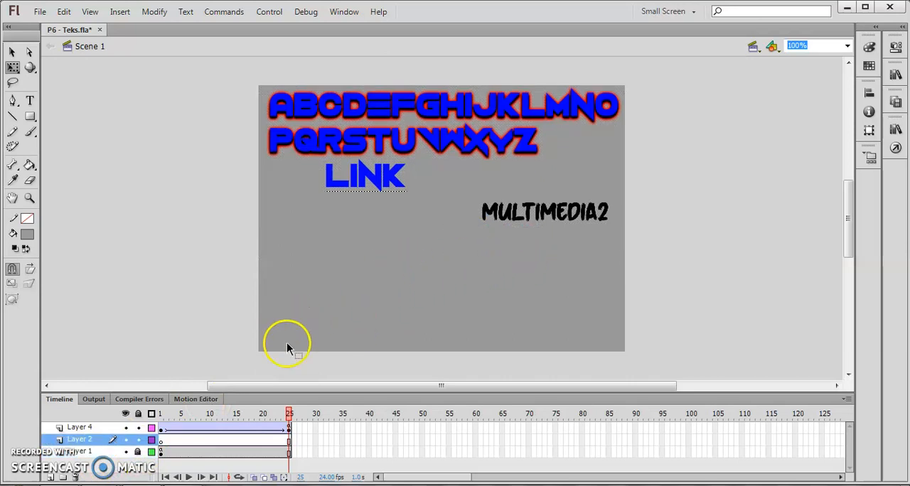
On frame 1 of Layer 2, draw a text box about 104 px wide below MULTIMEDIA2 and make it classic static text
click(163, 441)
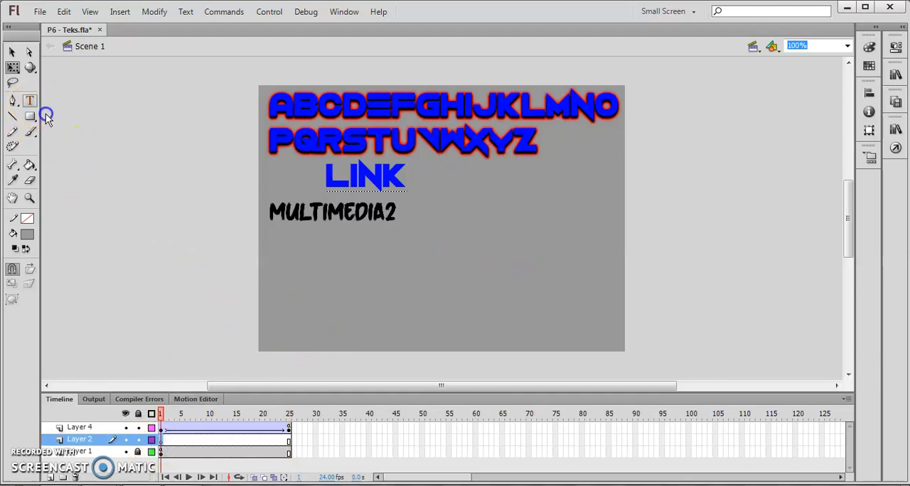
drag(339, 282, 408, 244)
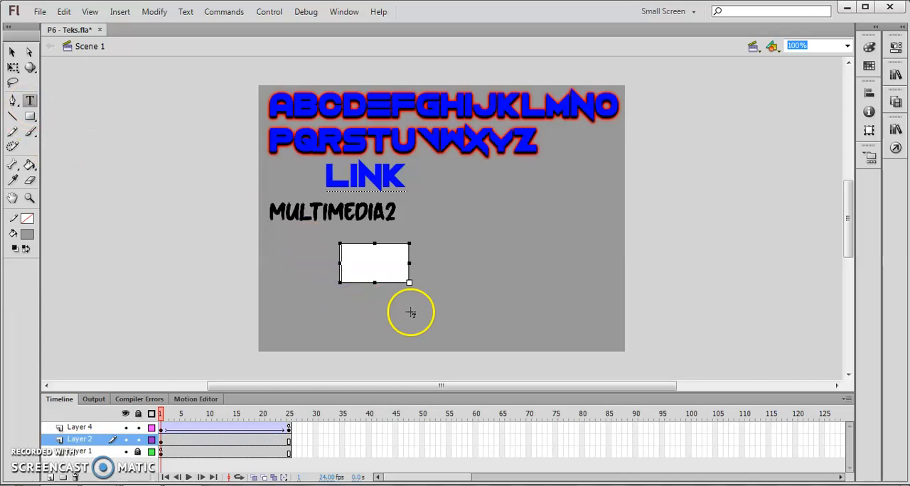
click(897, 47)
click(793, 71)
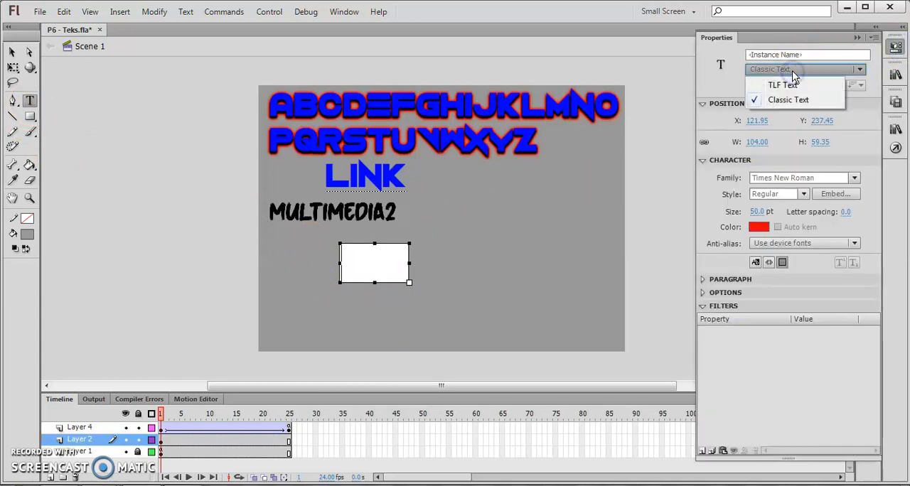
click(790, 100)
click(792, 86)
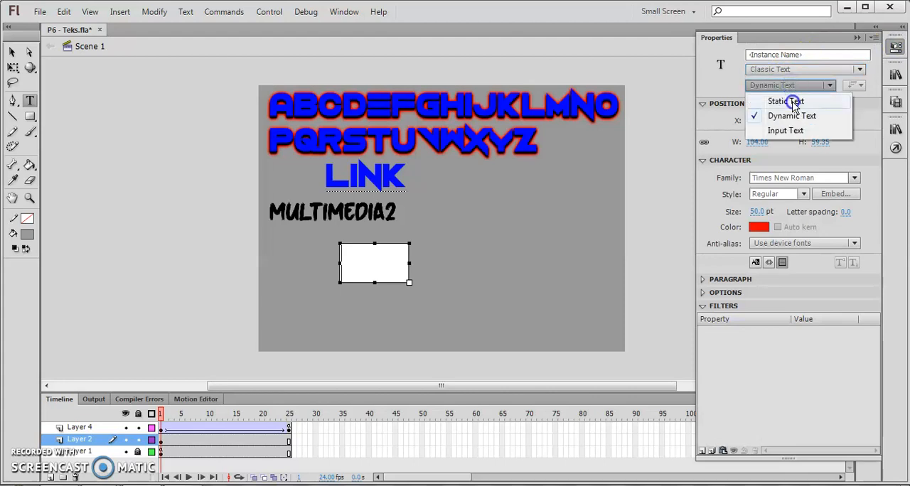
click(793, 101)
Enter ENTER in the new static text box and select the whole text
click(359, 267)
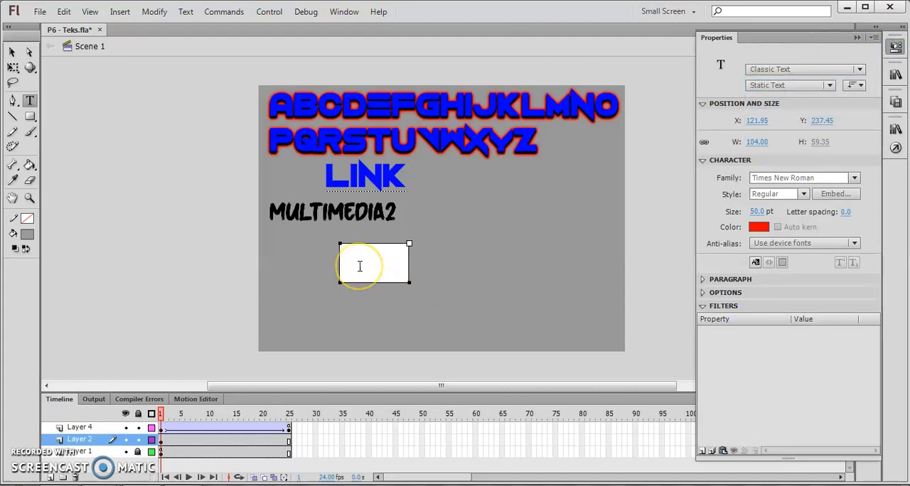
text(EN)
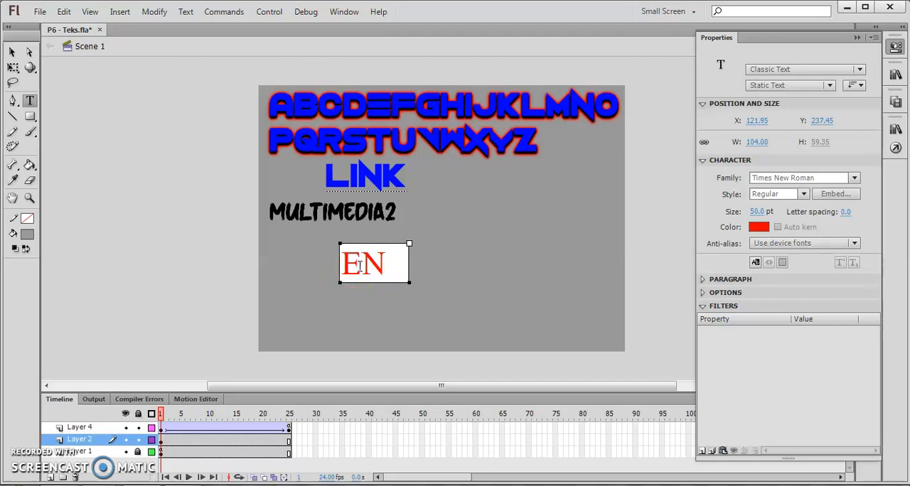
text(TER)
double_click(360, 267)
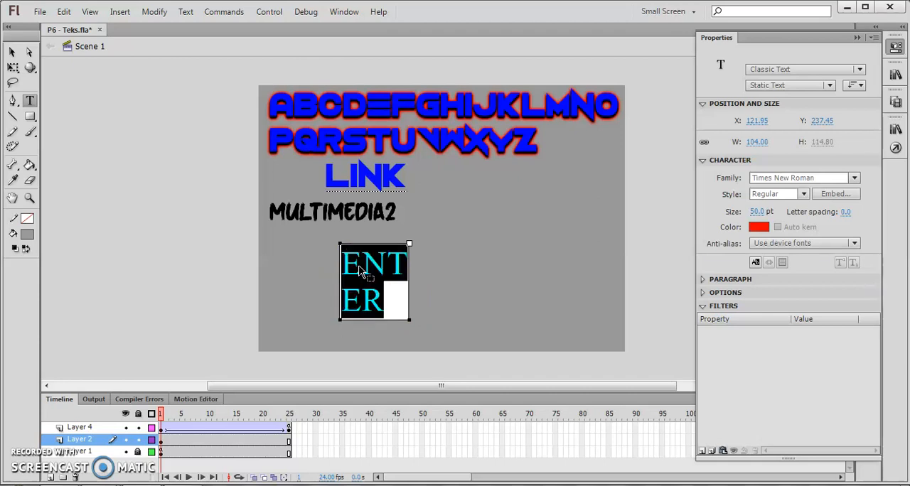
Widen the ENTER text box to about 175 px so the word fits on one line, and select its text
click(12, 54)
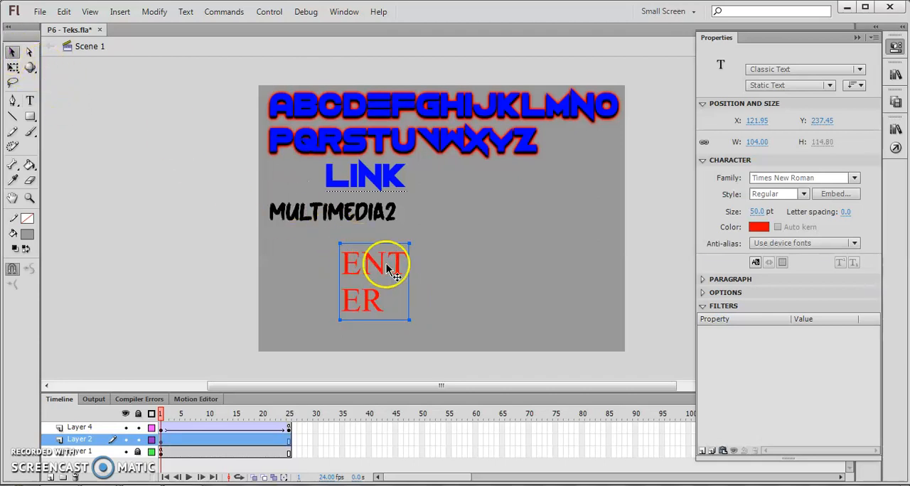
click(13, 67)
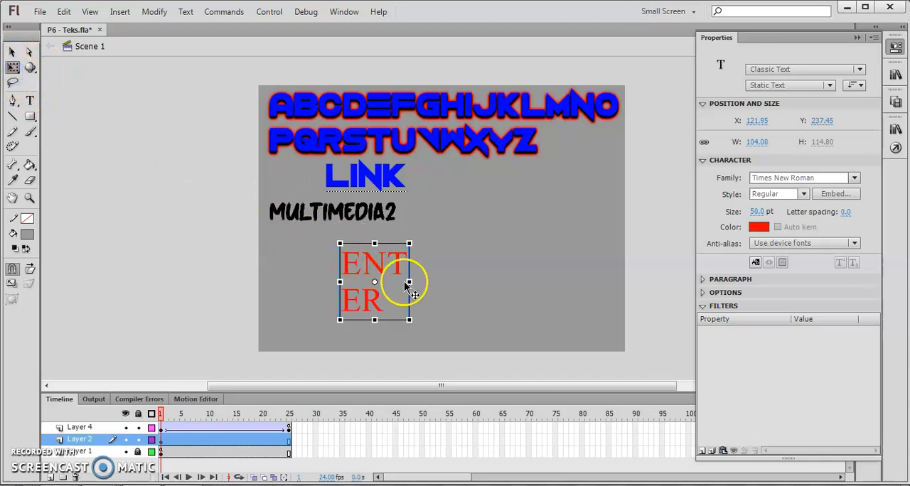
double_click(375, 257)
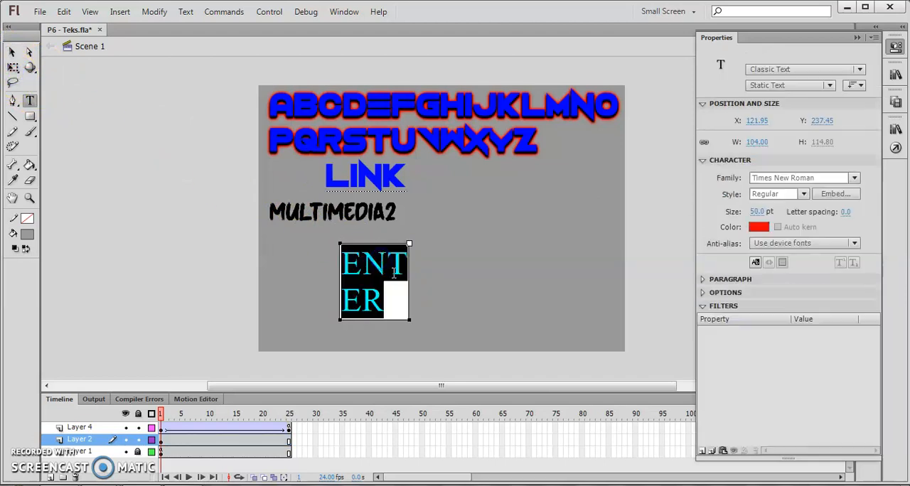
drag(409, 319, 457, 285)
double_click(391, 263)
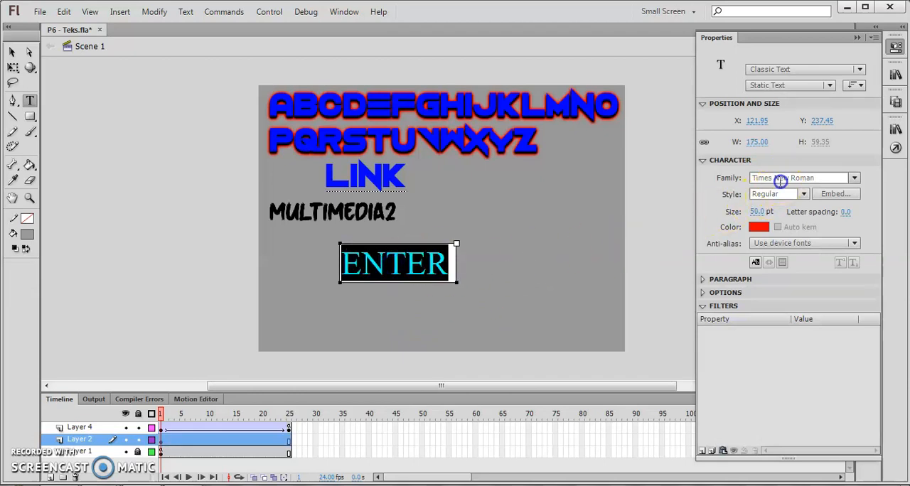
Change the font of the ENTER text to Vermin Vibes 2 Black
click(780, 181)
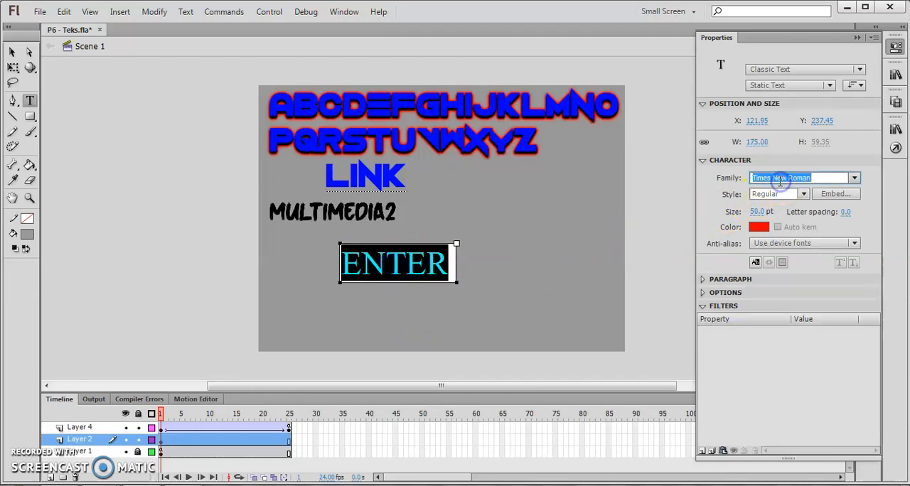
click(855, 180)
click(840, 377)
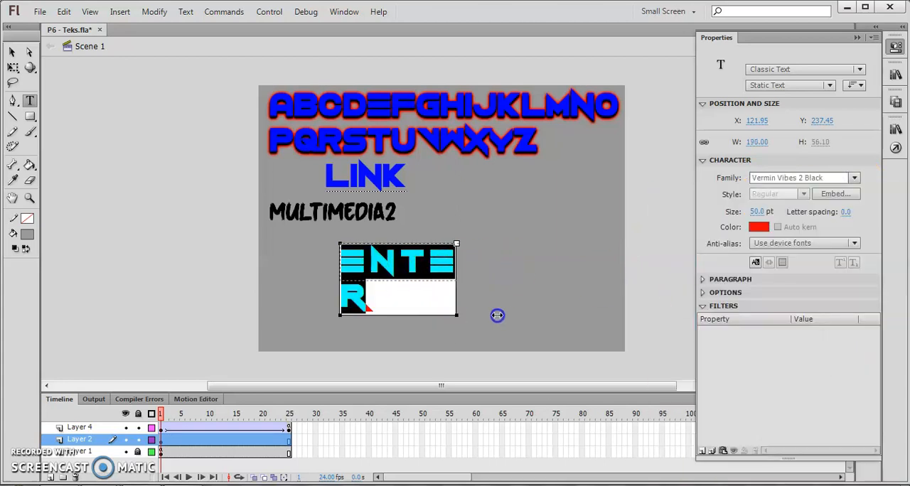
Widen the ENTER text box to about 259 px and move it down to about X 140.5, Y 272
drag(457, 315, 513, 315)
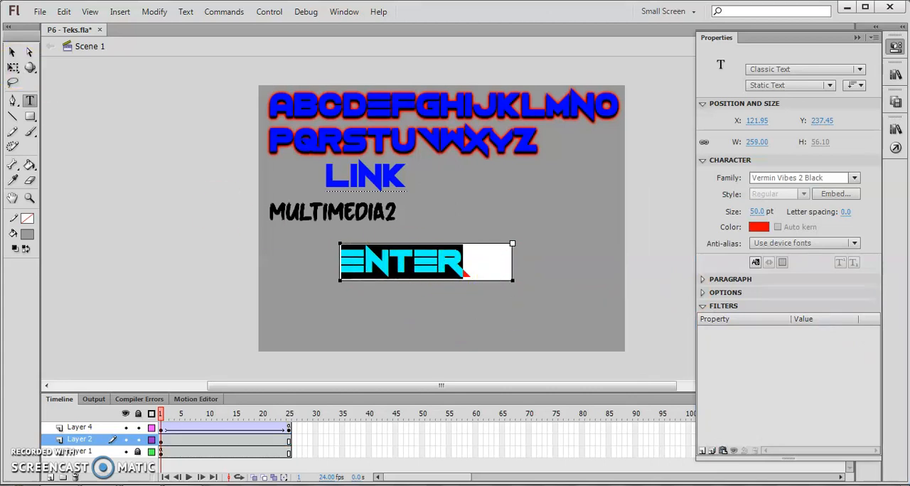
click(13, 53)
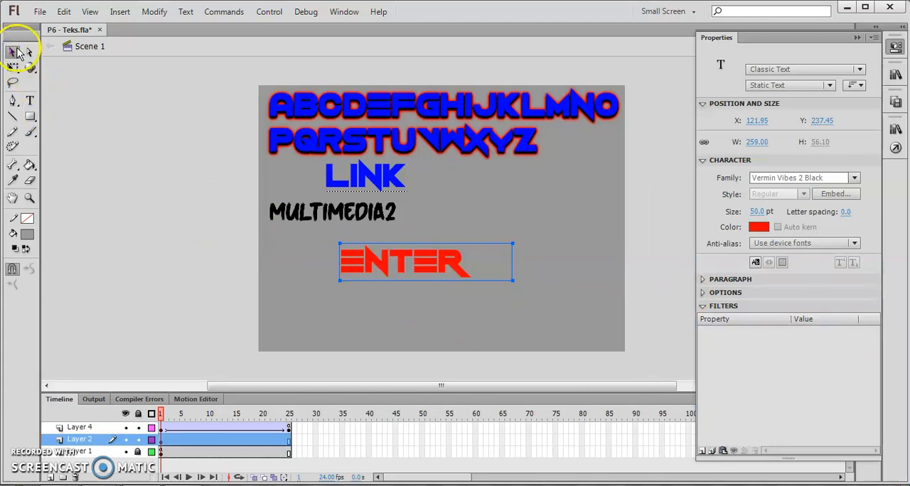
drag(425, 287, 447, 297)
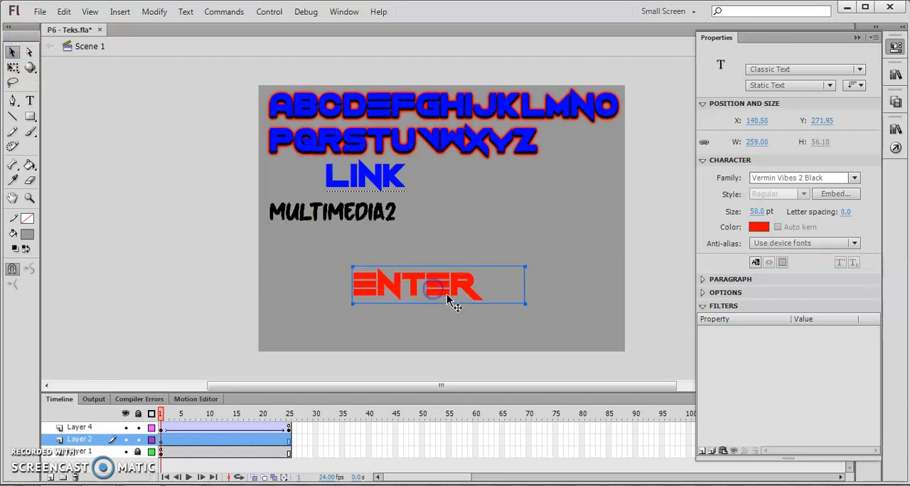
double_click(448, 286)
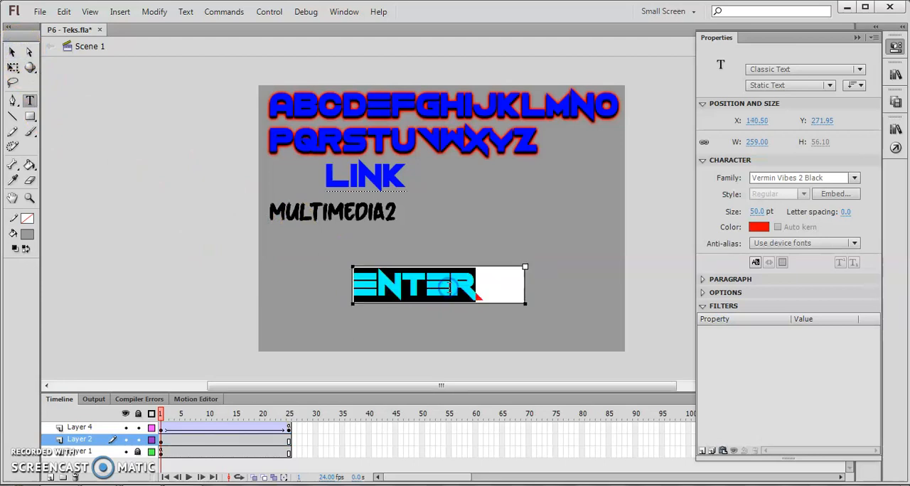
right_click(444, 288)
click(417, 298)
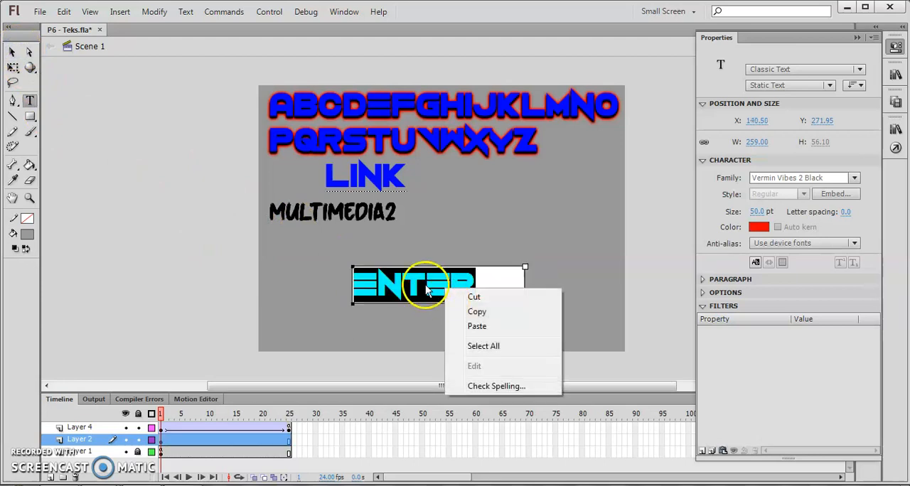
Select the ENTER text box as an object and break it apart into separate letters
click(11, 52)
click(432, 285)
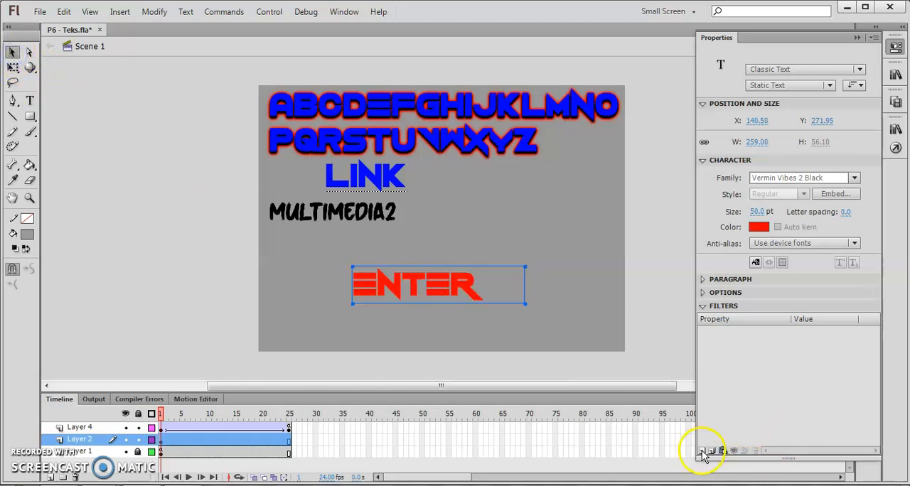
right_click(446, 286)
click(489, 367)
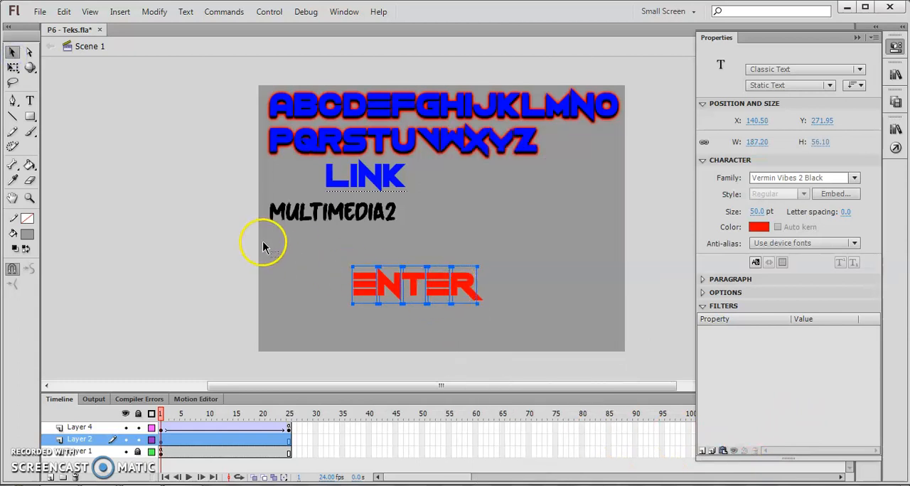
Group the five ENTER letters and move the group sideways to about X 166.4
drag(337, 256, 497, 317)
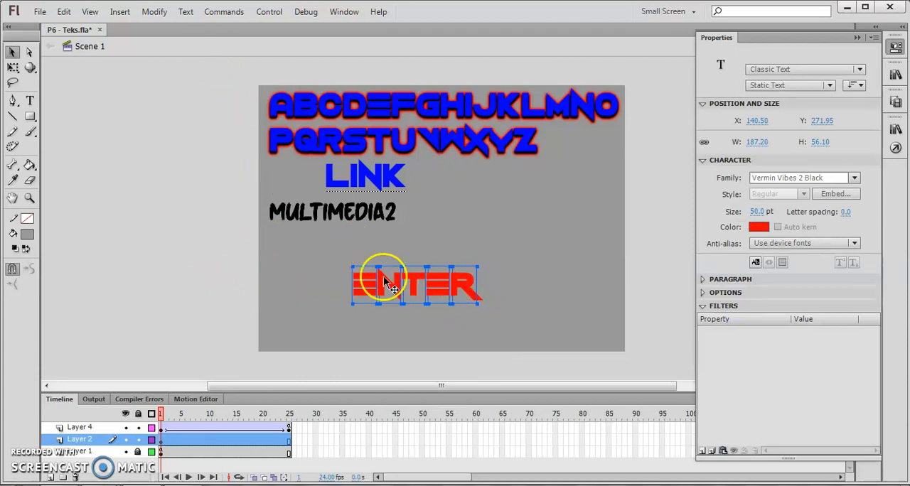
click(155, 11)
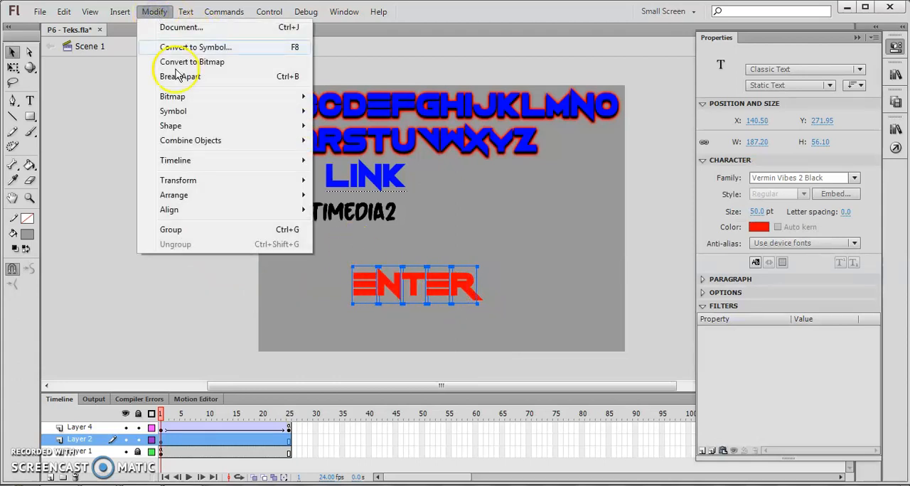
click(242, 230)
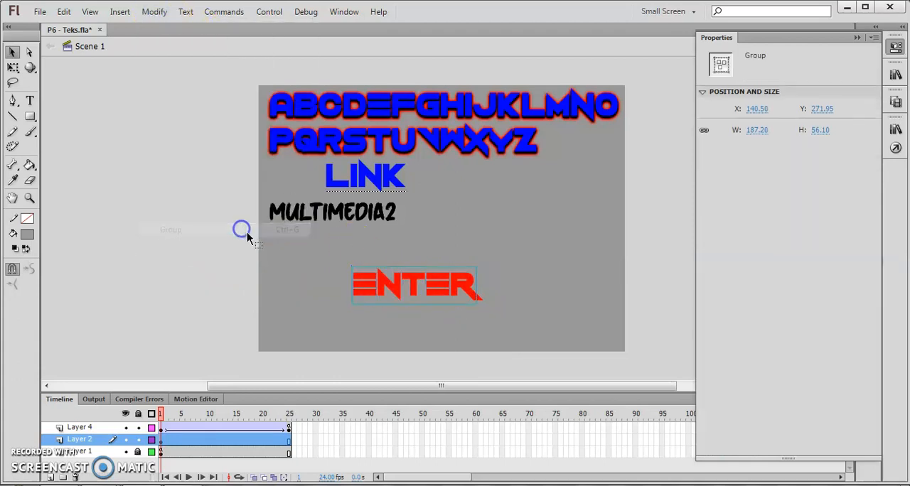
drag(455, 287, 451, 288)
Convert the ENTER group to a Button symbol named Enter
right_click(456, 290)
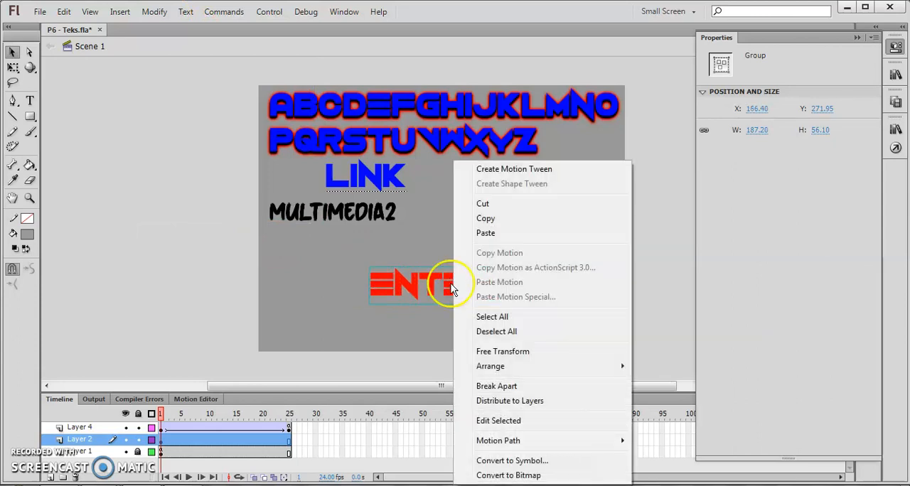
click(513, 460)
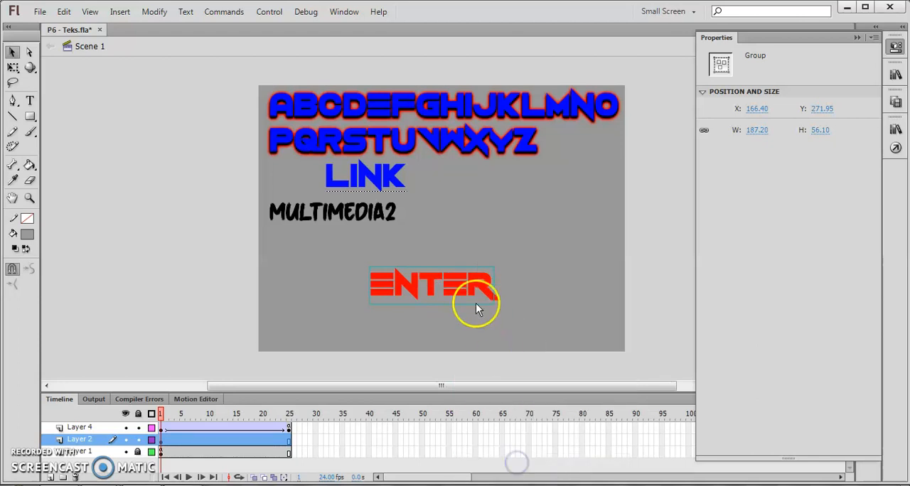
click(423, 191)
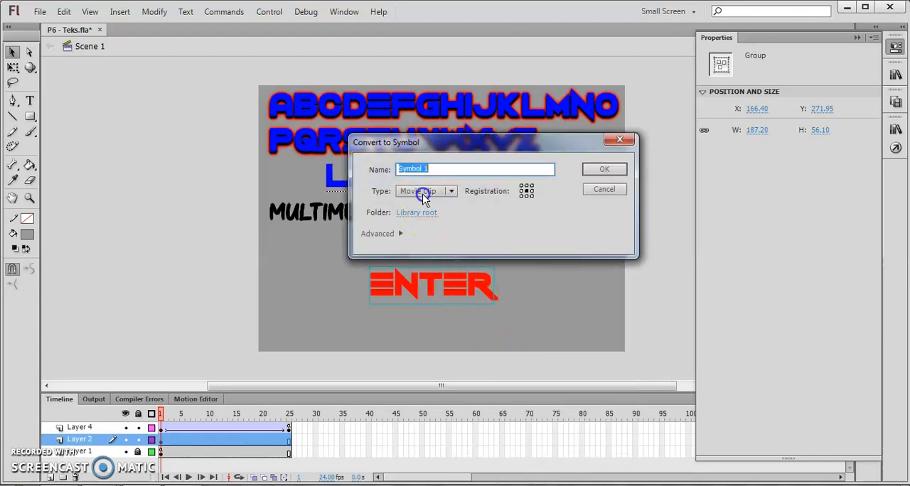
click(426, 220)
drag(436, 172, 384, 170)
key(Return)
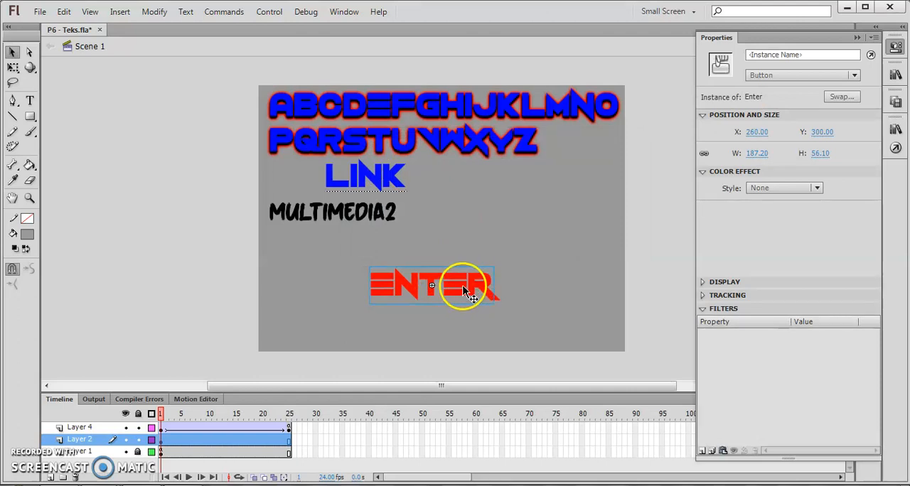
Add a Drop Shadow filter and a Glow filter to the Enter button
click(704, 452)
click(734, 348)
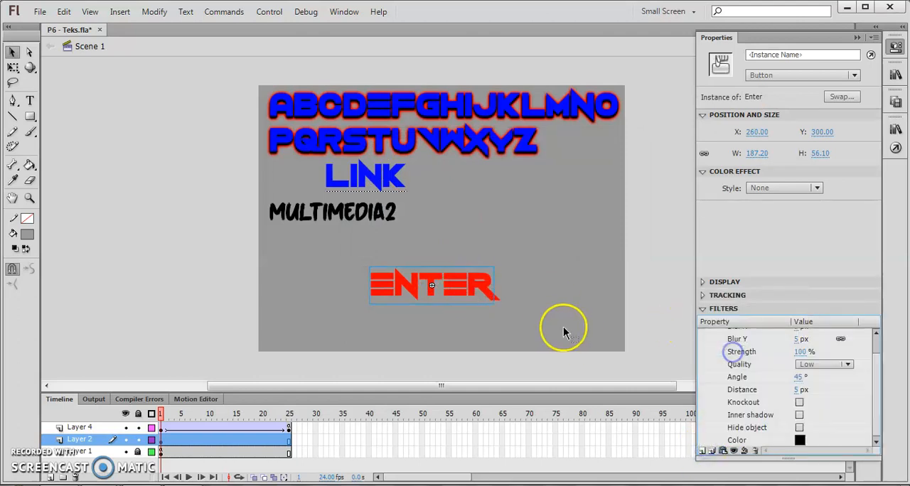
click(704, 451)
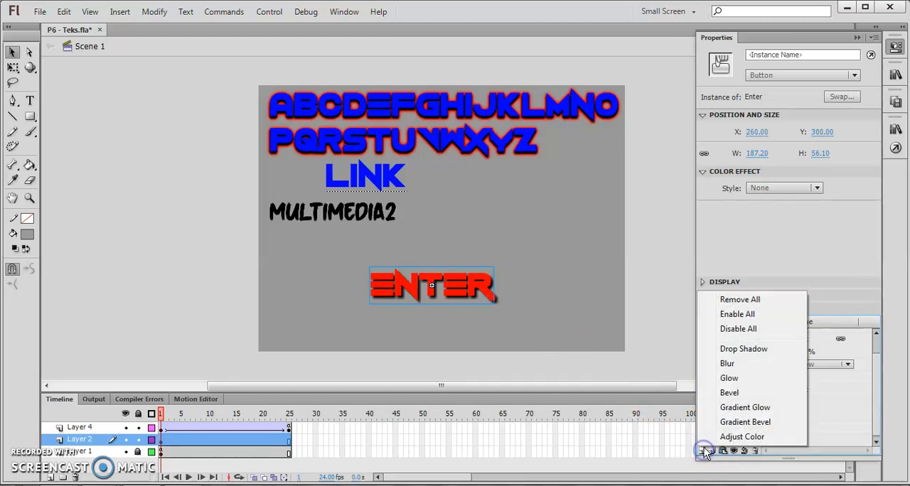
click(735, 377)
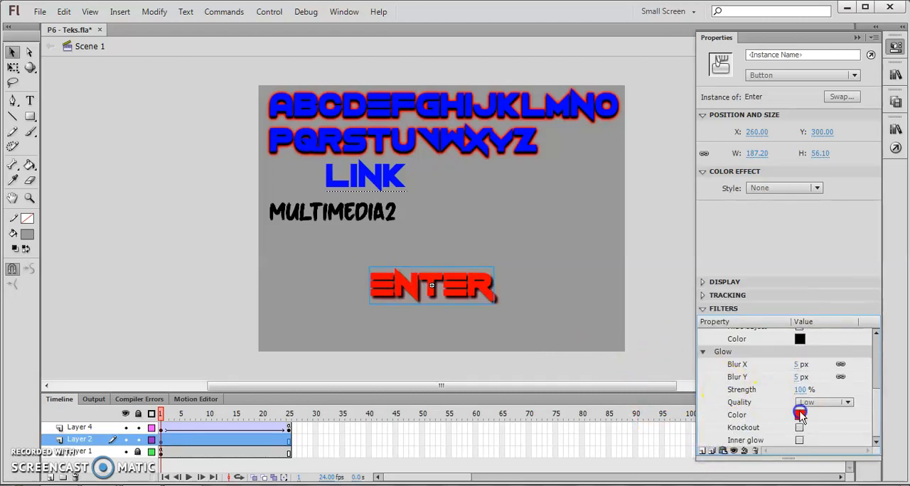
Set the Enter button's glow to yellow with 200 % strength and High quality
click(800, 416)
click(714, 373)
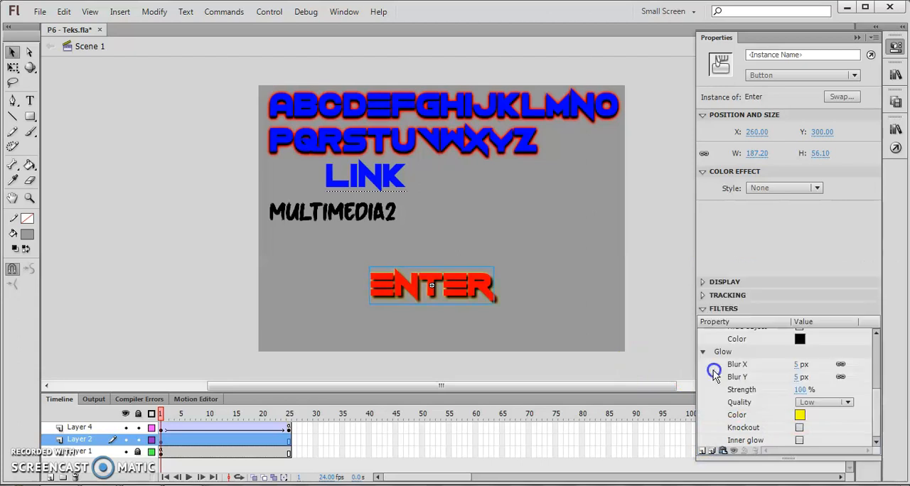
click(797, 391)
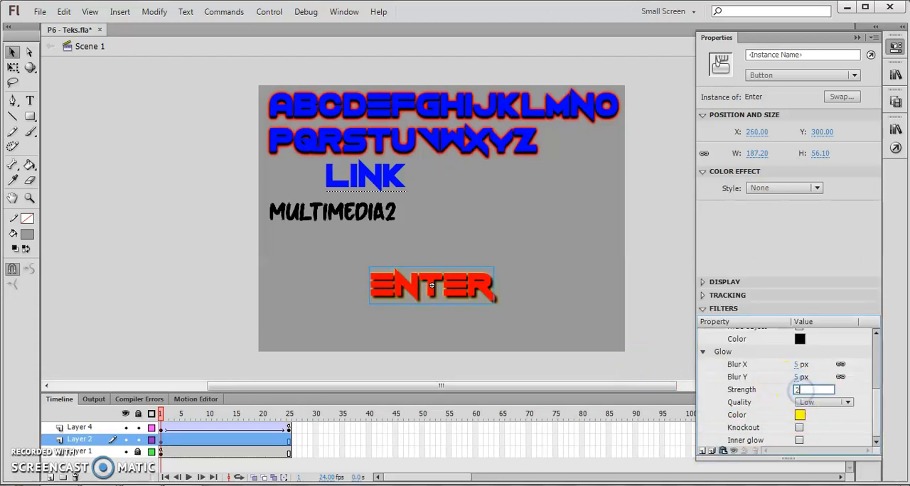
key(Return)
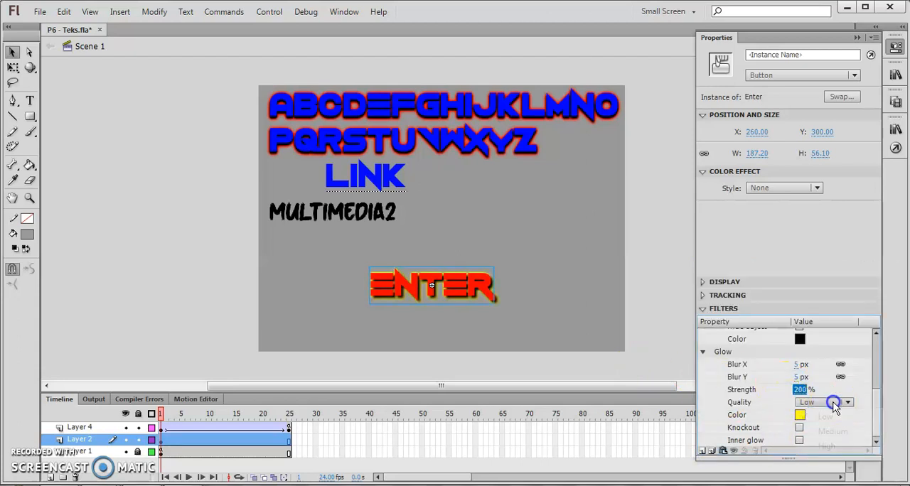
click(826, 446)
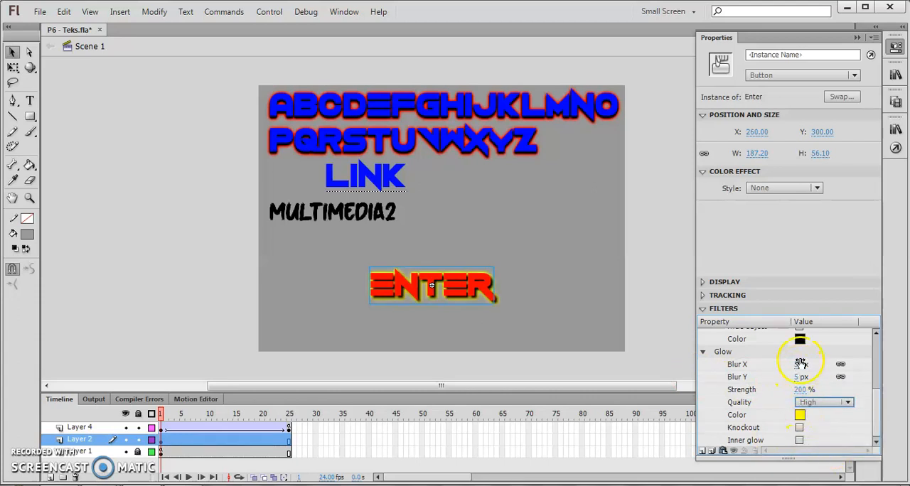
Set the Enter button's drop shadow to High quality with a distance of 3 px
click(704, 353)
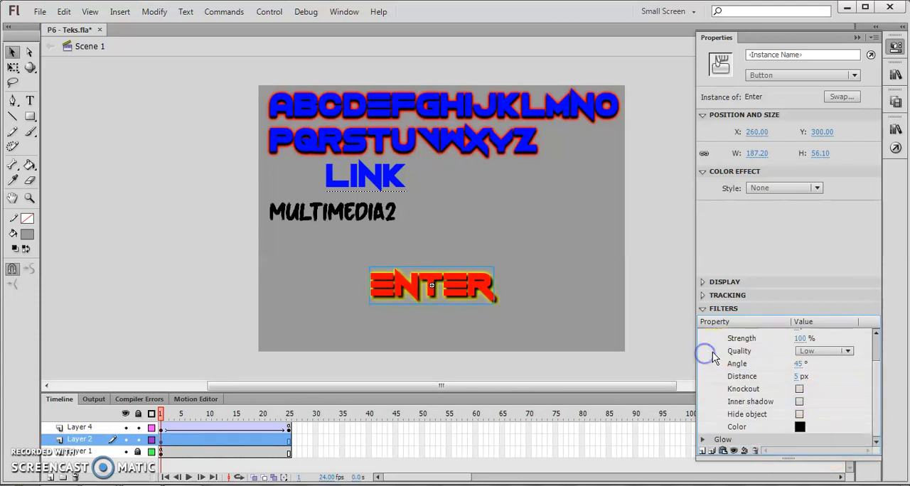
click(811, 356)
click(819, 392)
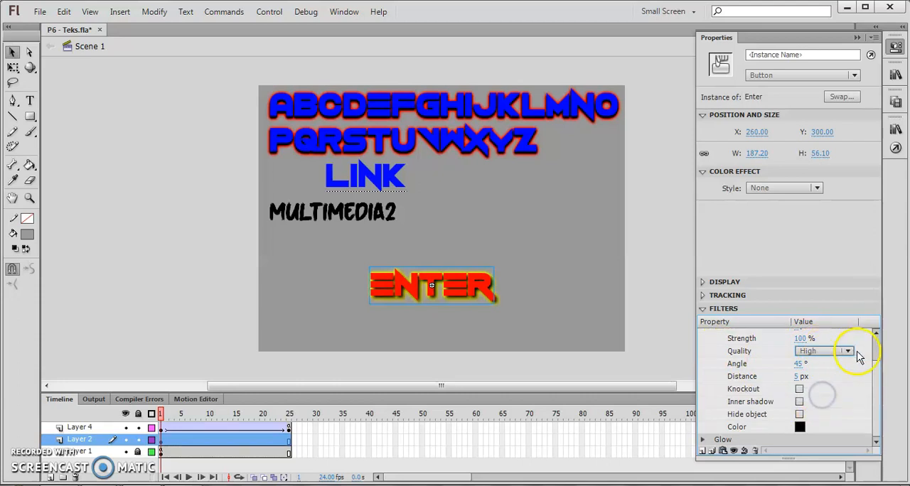
click(875, 332)
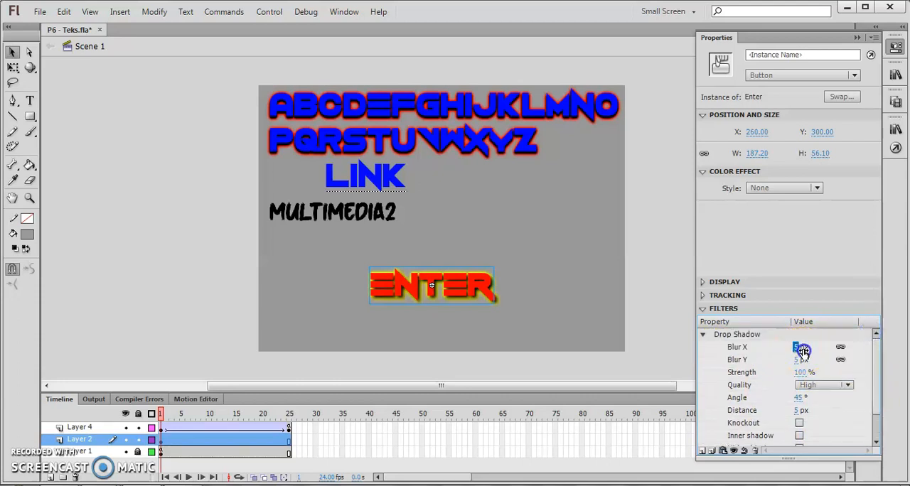
drag(797, 411, 833, 406)
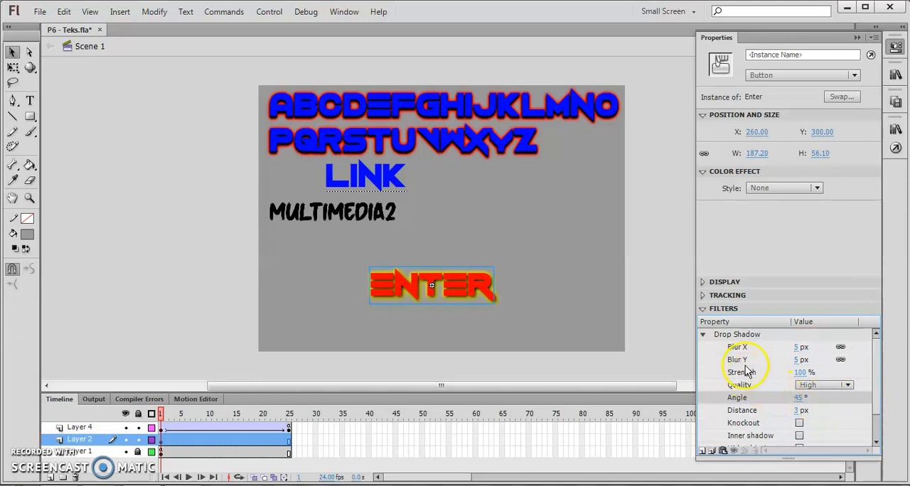
click(703, 336)
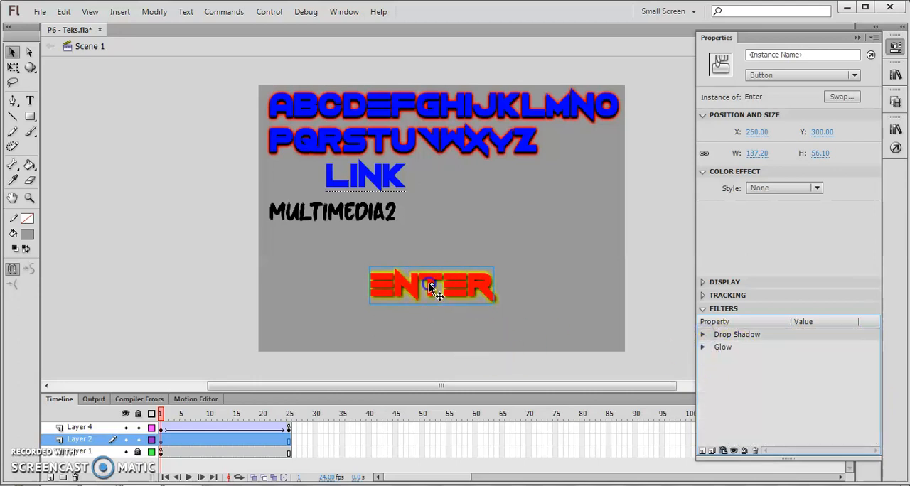
Open the Enter button symbol for editing, insert a keyframe on its Over frame, and select the ENTER group there
double_click(429, 284)
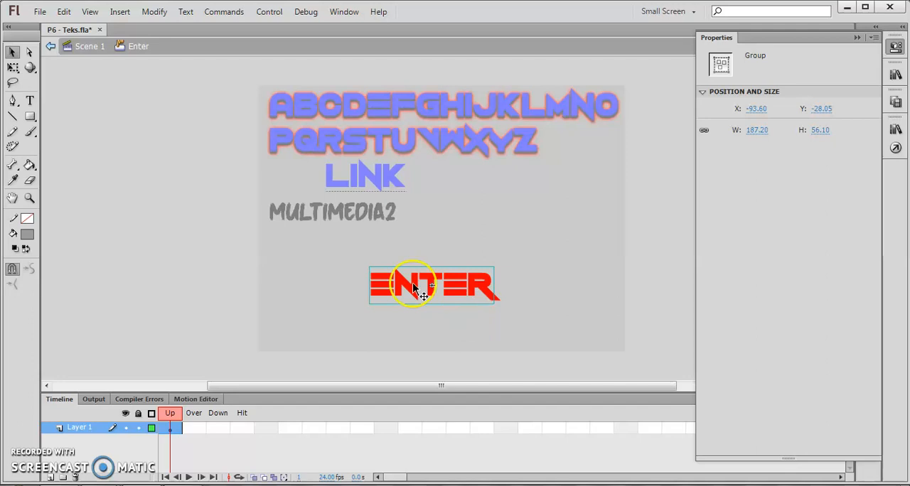
click(196, 427)
right_click(198, 428)
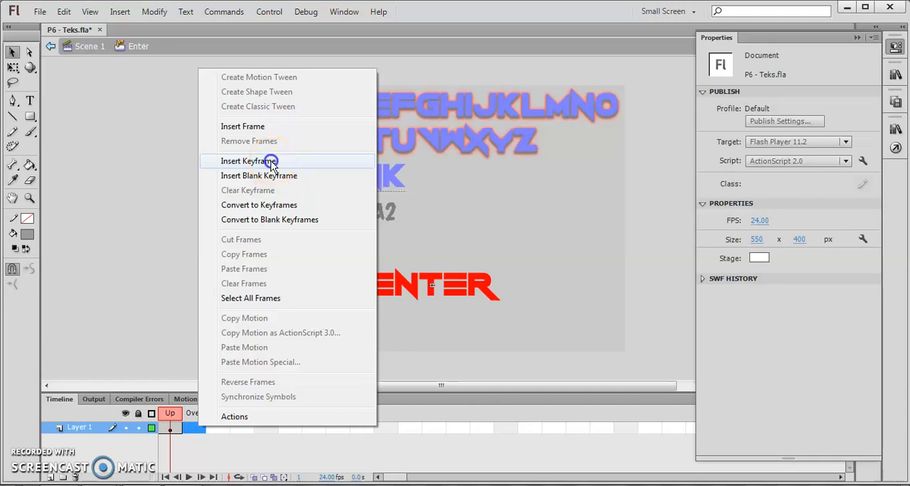
click(271, 162)
click(459, 283)
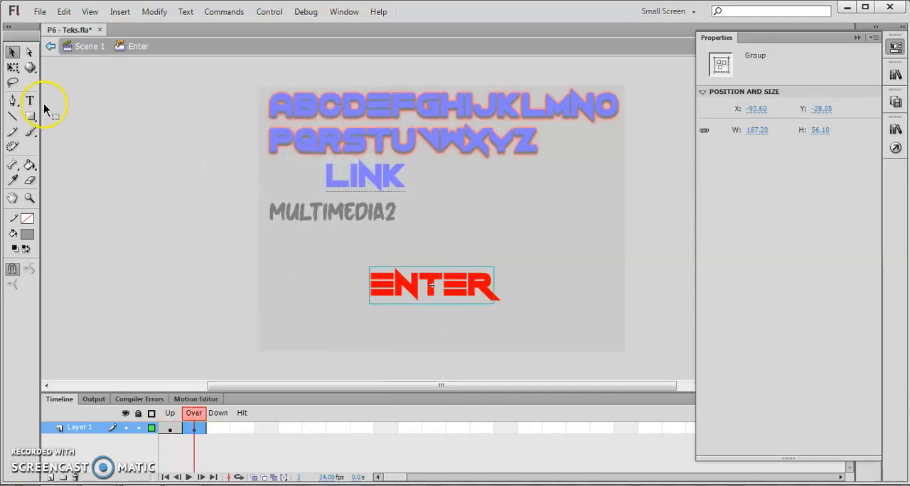
Enlarge the ENTER group on the Over frame around its centre to about 220 by 66 px with Free Transform
click(13, 68)
drag(496, 266, 501, 263)
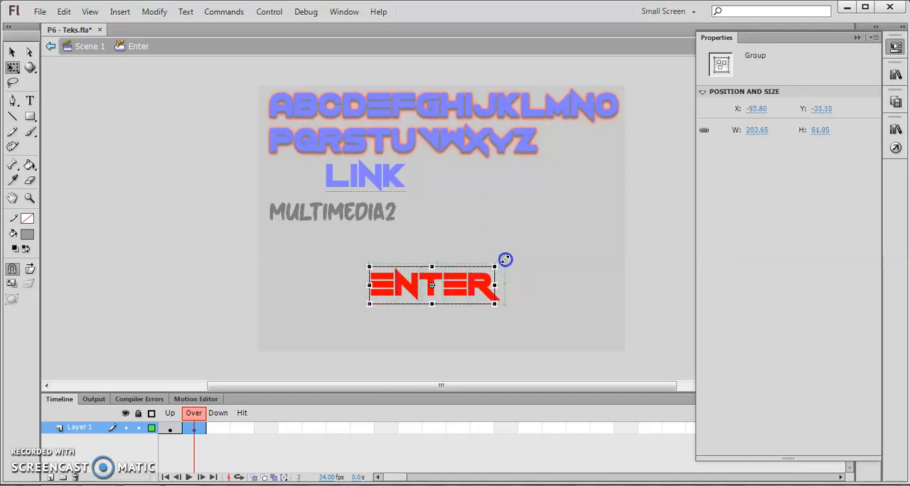
drag(505, 259, 506, 262)
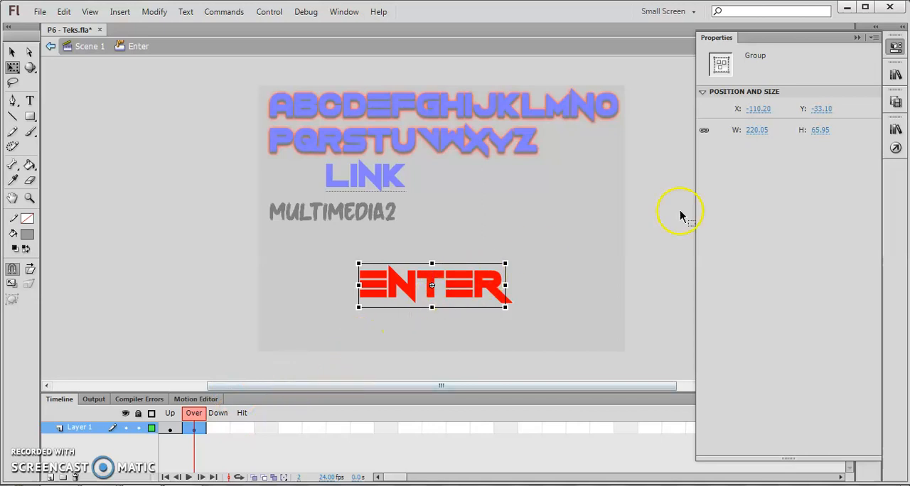
Insert a keyframe on the button's Down frame and shrink its ENTER group around the centre to about 199 by 60 px
click(218, 428)
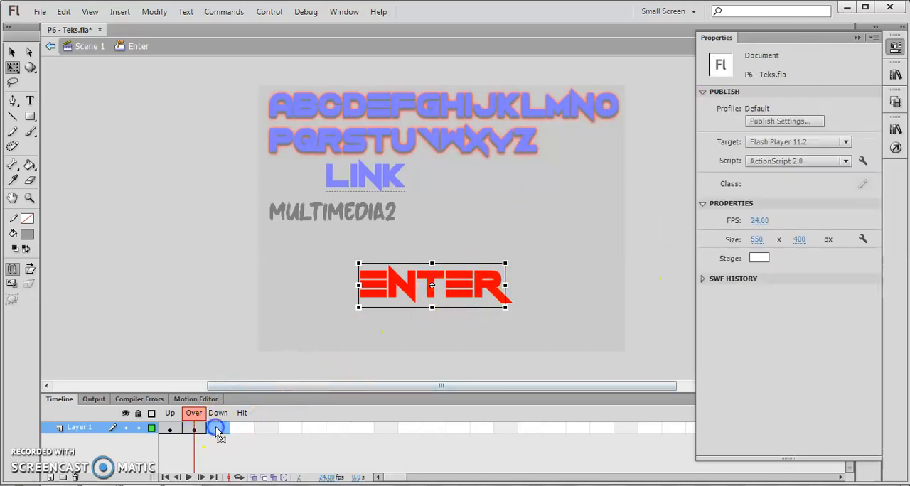
right_click(219, 433)
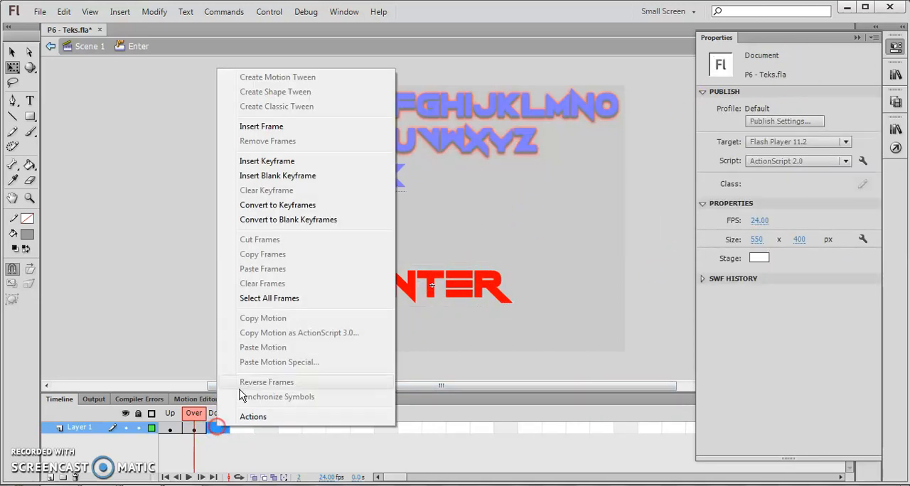
click(290, 165)
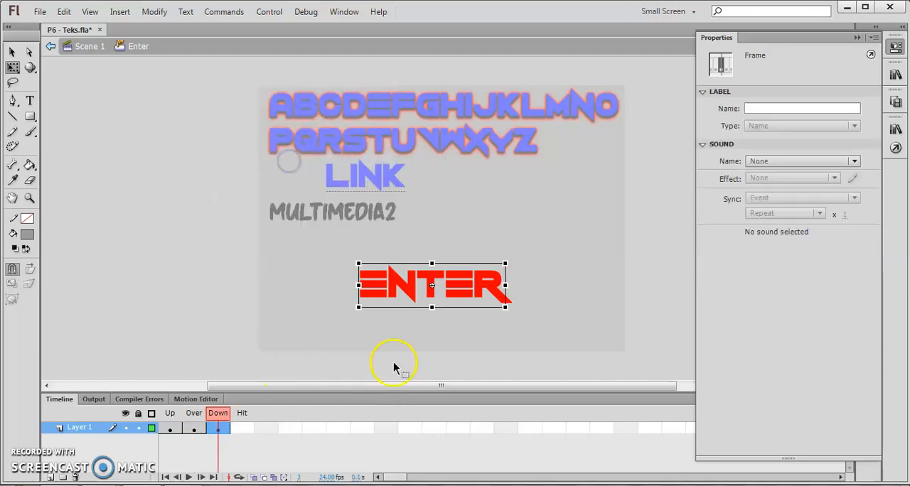
click(494, 288)
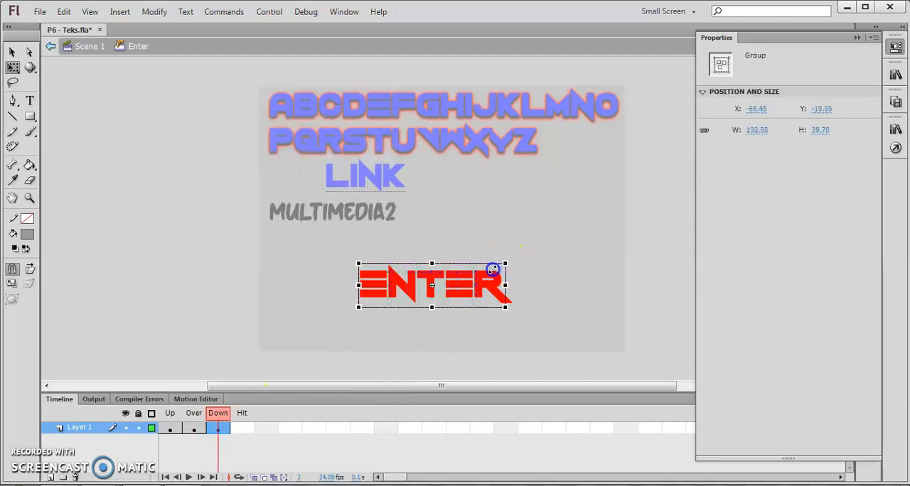
drag(497, 266, 490, 268)
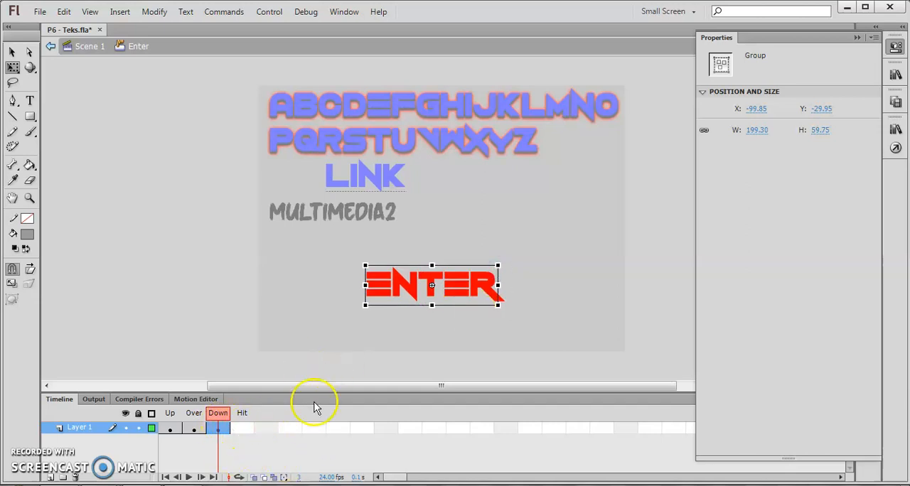
Compare the ENTER group's size across the Up, Over and Down frames and look at the Up frame's sound choices
click(195, 429)
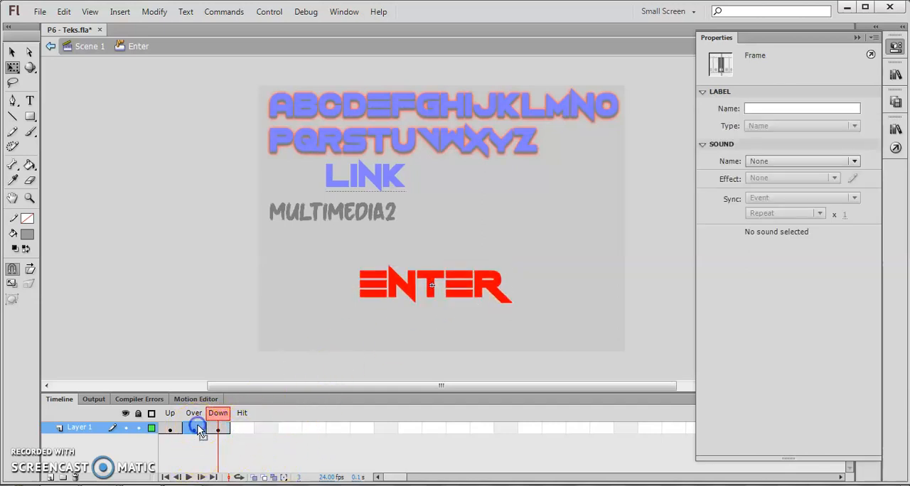
click(217, 427)
click(370, 306)
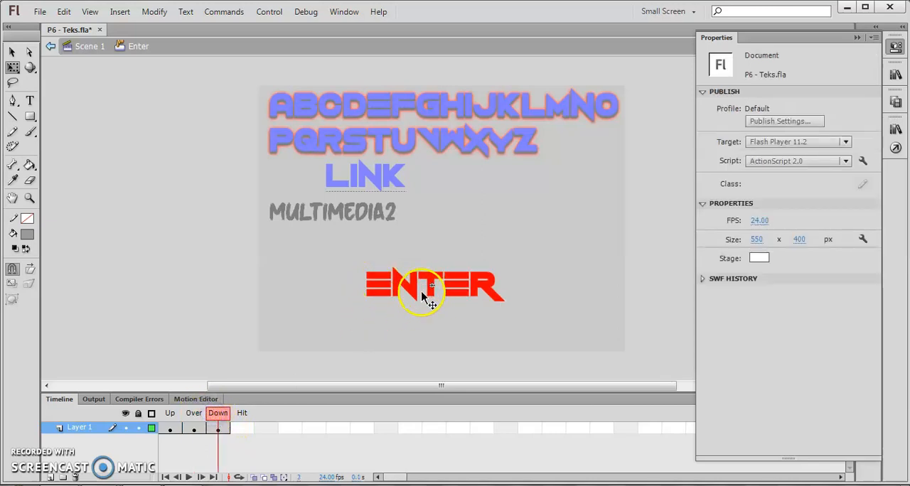
click(199, 420)
click(218, 420)
click(195, 419)
click(172, 420)
click(192, 419)
click(172, 419)
click(176, 430)
click(466, 284)
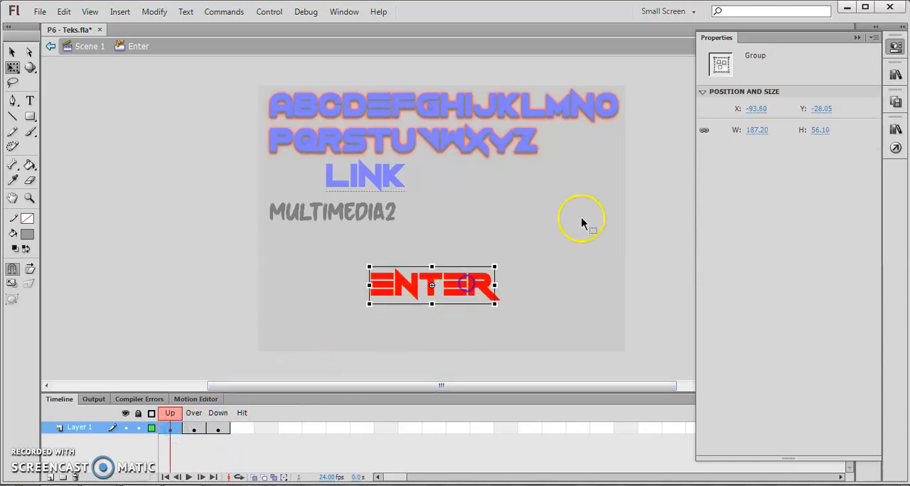
click(202, 430)
click(218, 429)
click(187, 430)
click(172, 429)
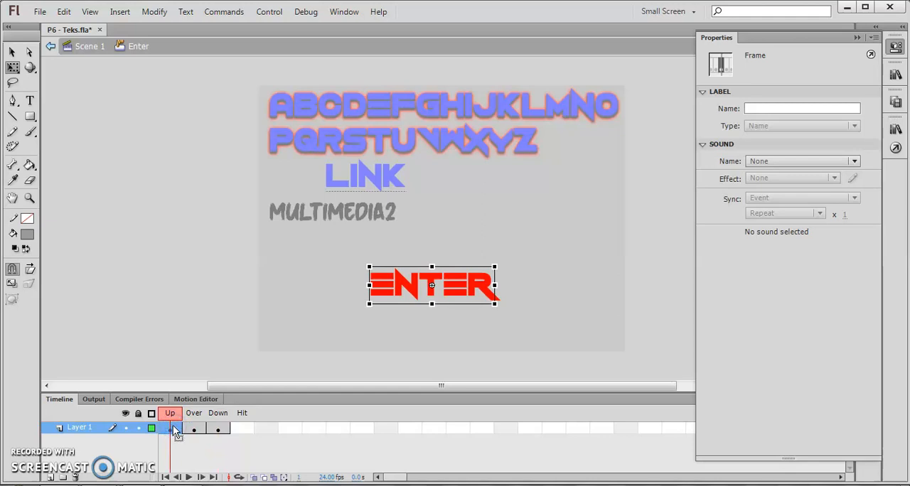
click(763, 160)
click(763, 160)
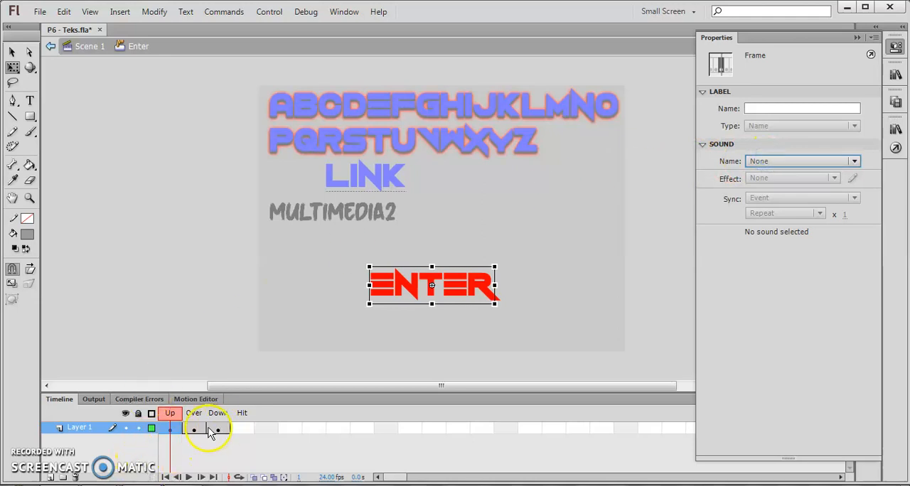
Return to Scene 1, test the movie in an enlarged preview by pointing at and pressing the ENTER button, and close the preview
click(50, 48)
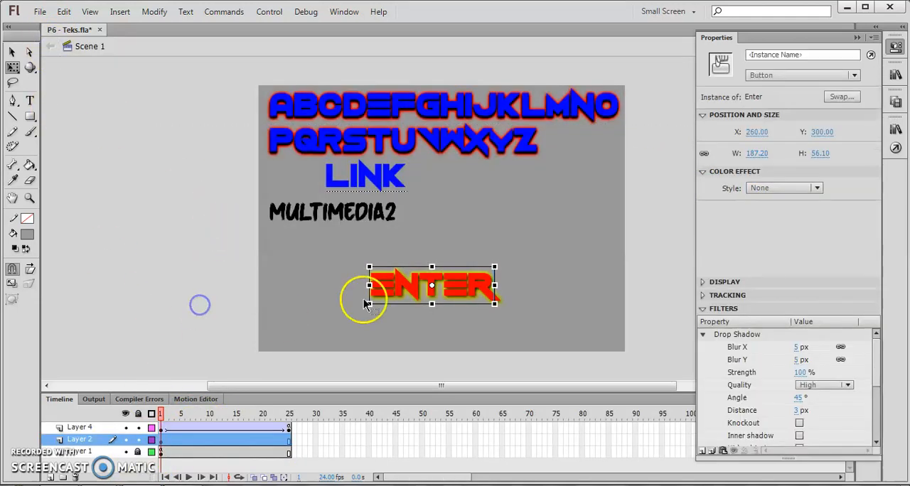
key(ctrl+Return)
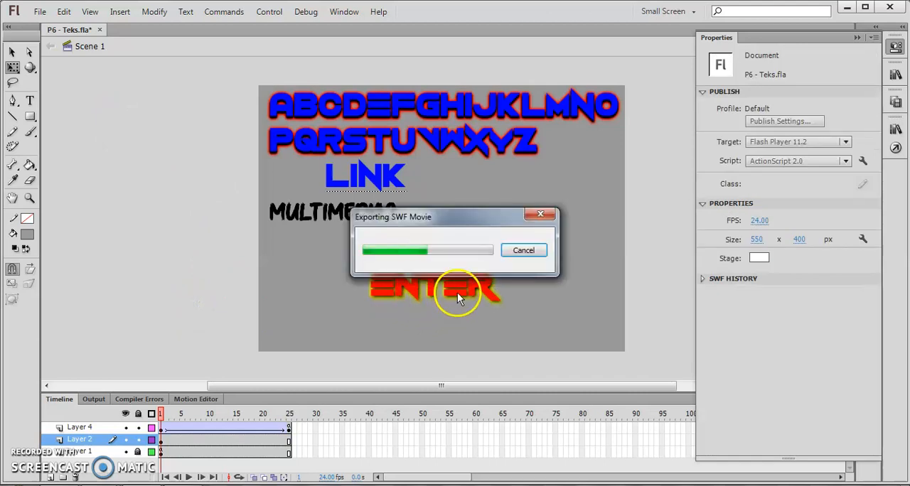
click(328, 8)
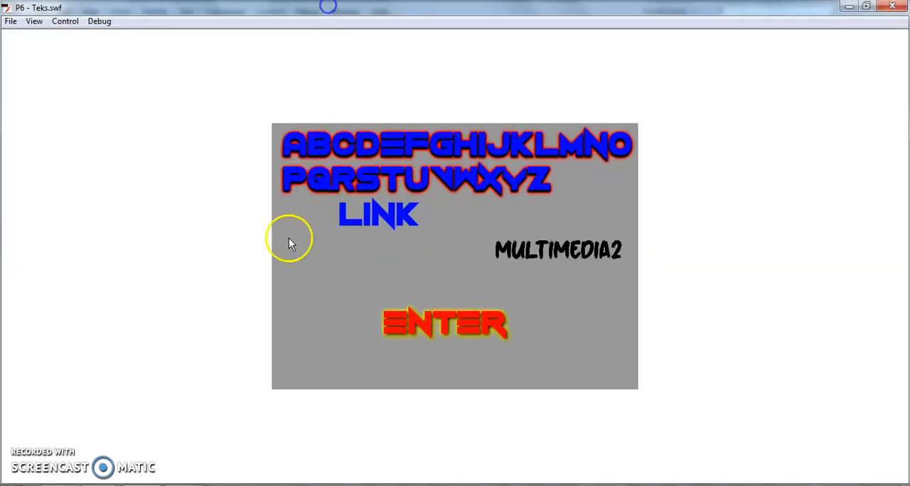
click(460, 338)
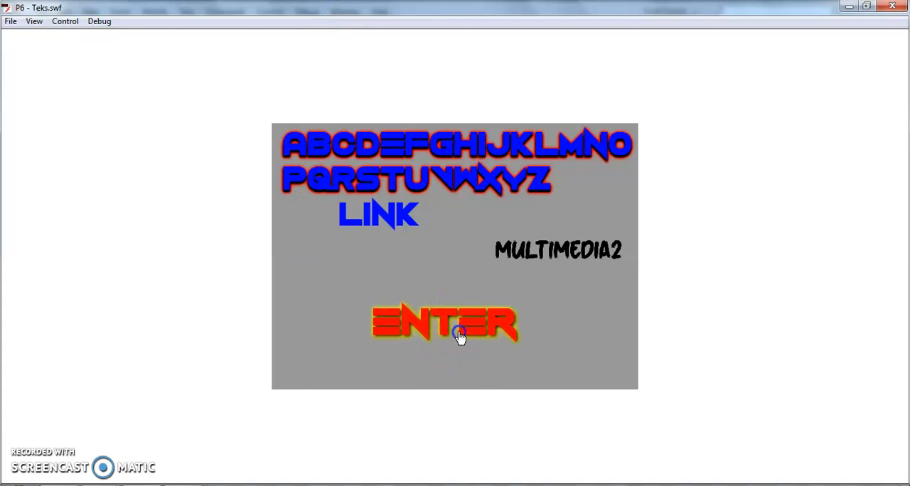
click(437, 335)
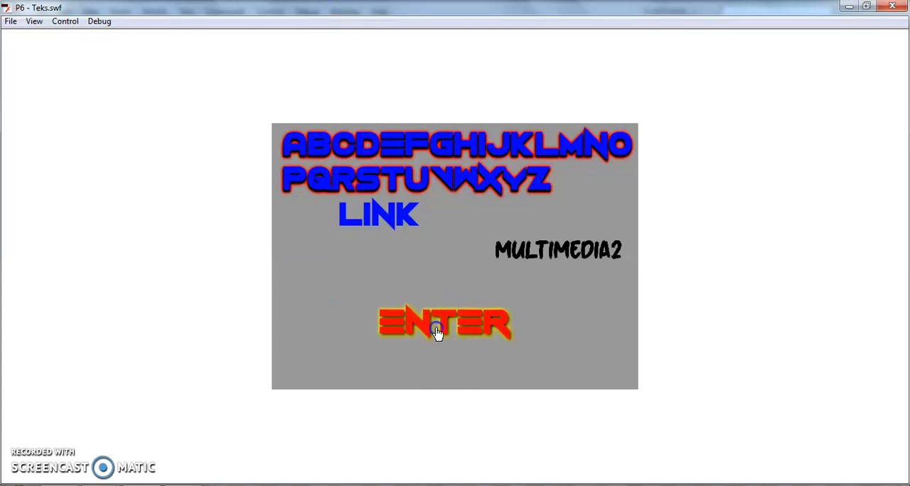
click(419, 308)
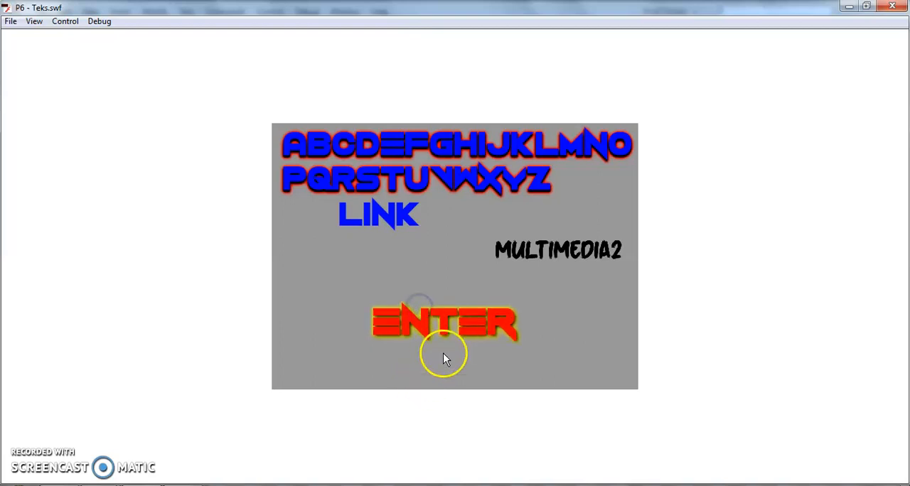
click(437, 341)
click(500, 316)
click(483, 358)
click(892, 7)
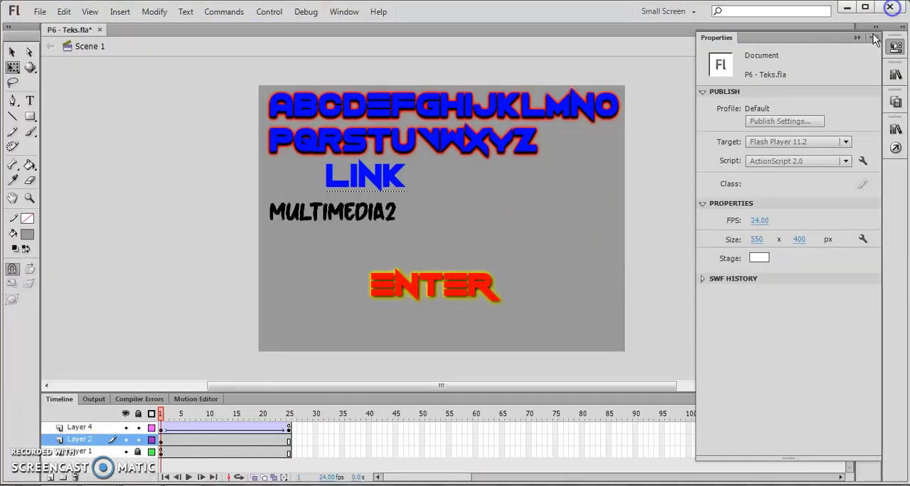
Switch to the Desktop folder window and play the exported movie enlarged in the player
click(519, 264)
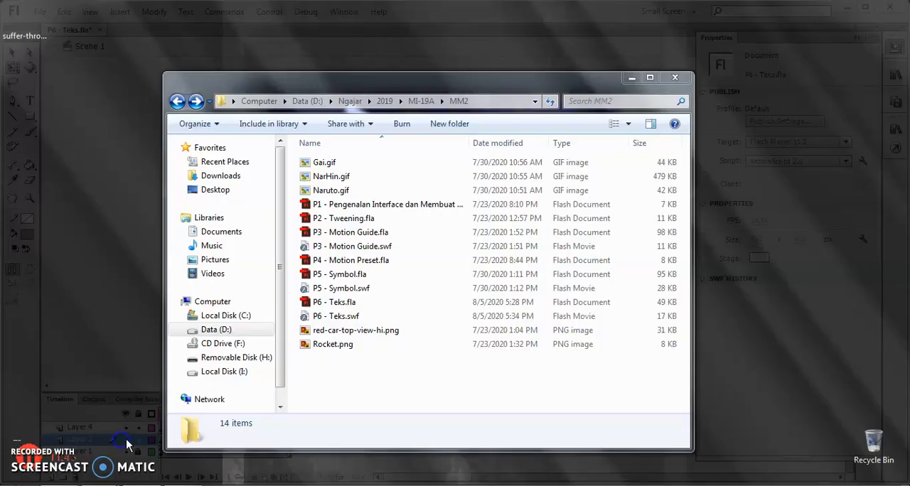
click(224, 427)
double_click(346, 316)
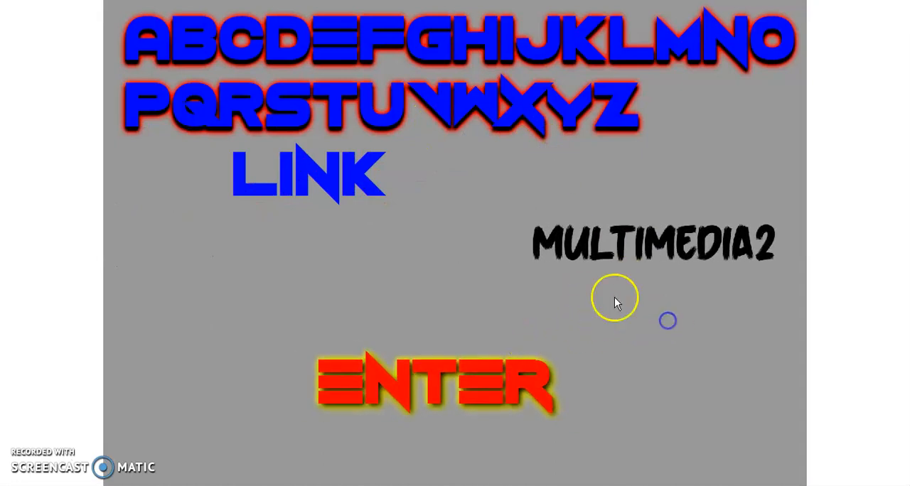
Test in the running movie whether the two-line alphabet text can be selected by highlighting it repeatedly
drag(196, 34, 635, 110)
click(515, 115)
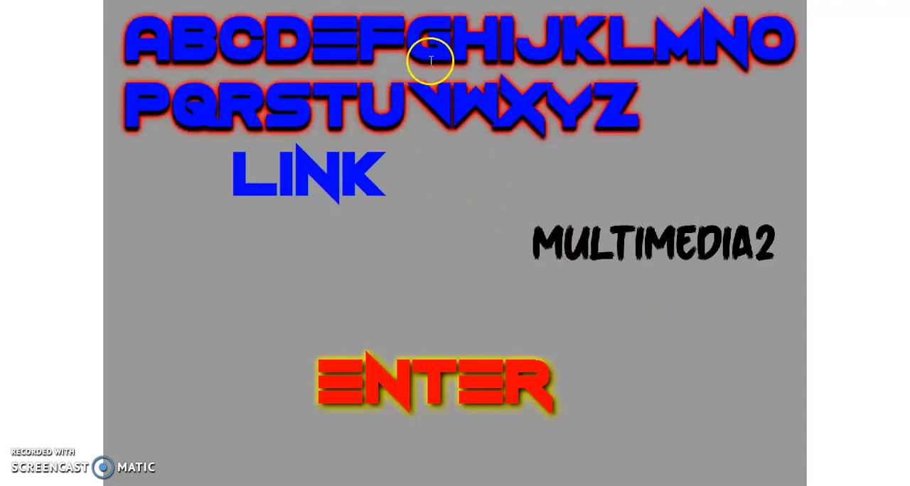
drag(188, 45, 532, 112)
click(532, 112)
drag(179, 35, 633, 110)
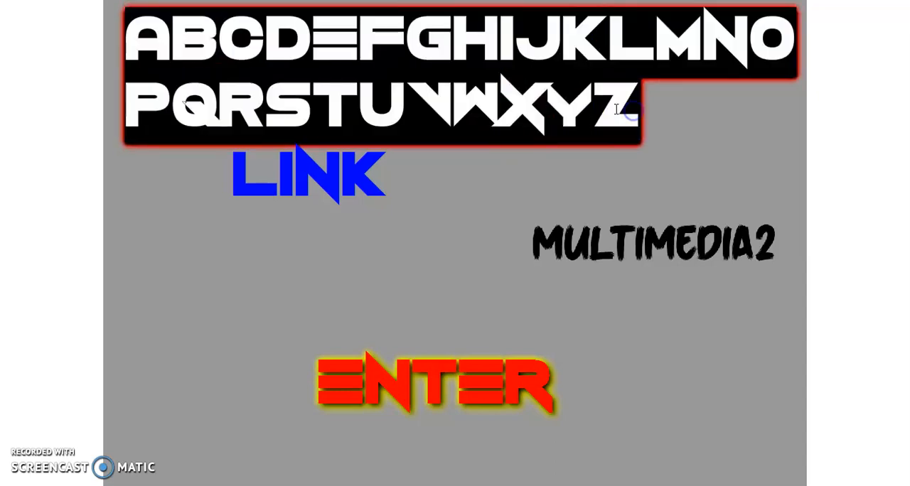